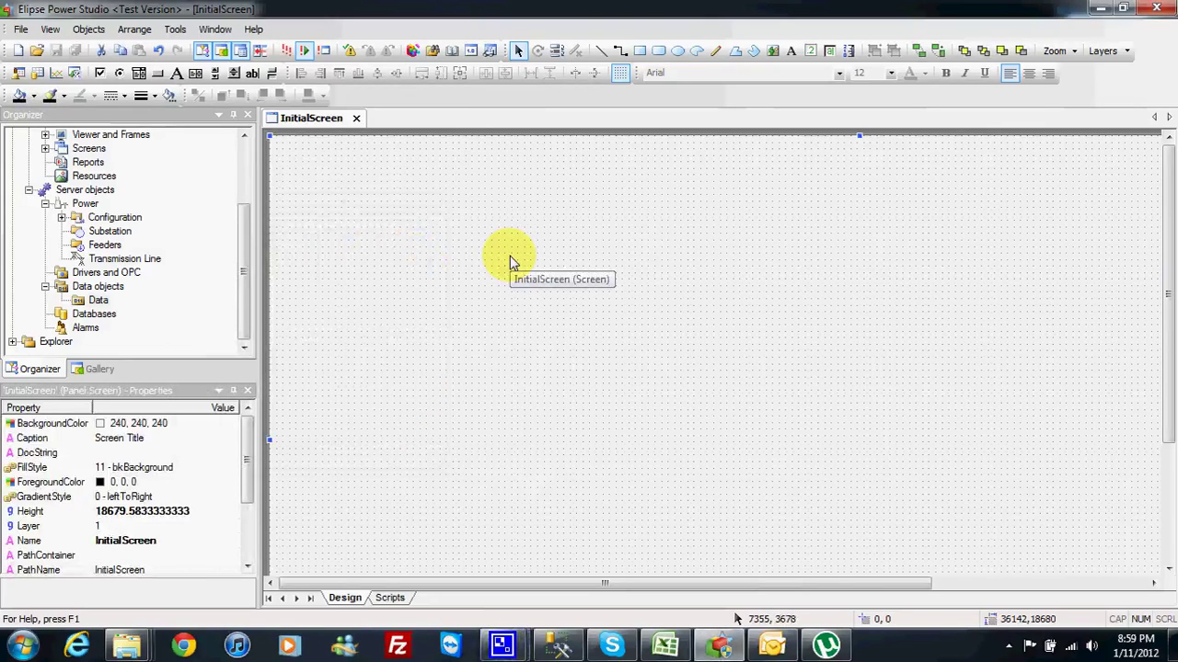
Add a new internal tag, InternalTag1, to the Data folder.
right_click(99, 302)
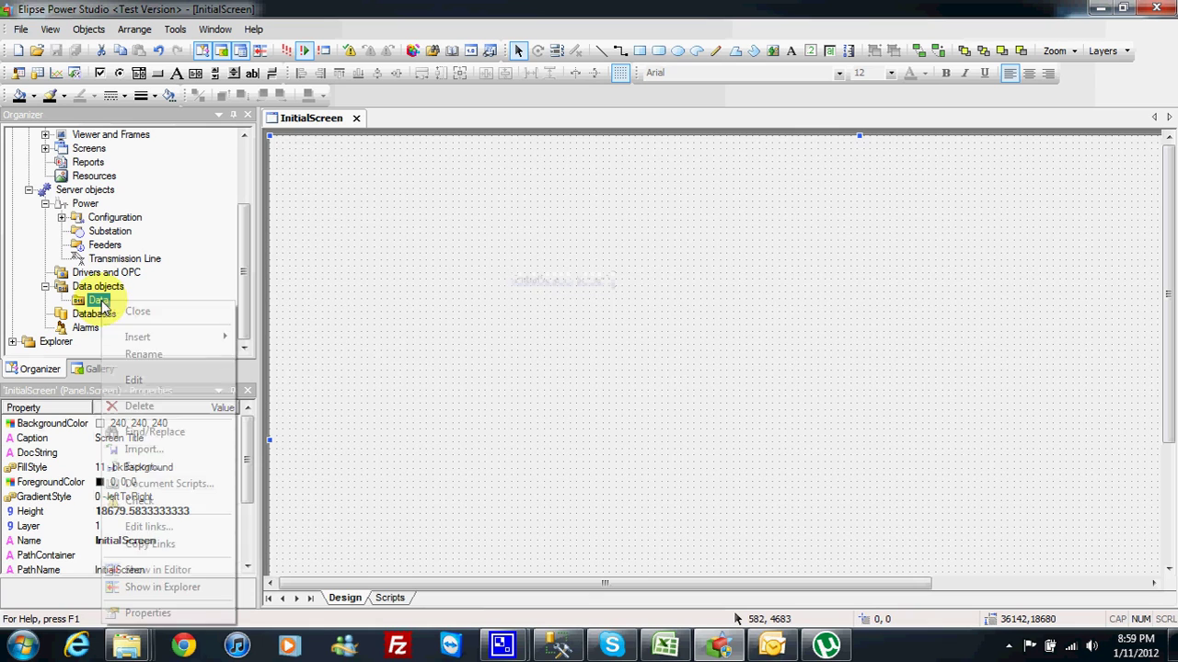
mouse_move(145, 337)
mouse_move(267, 337)
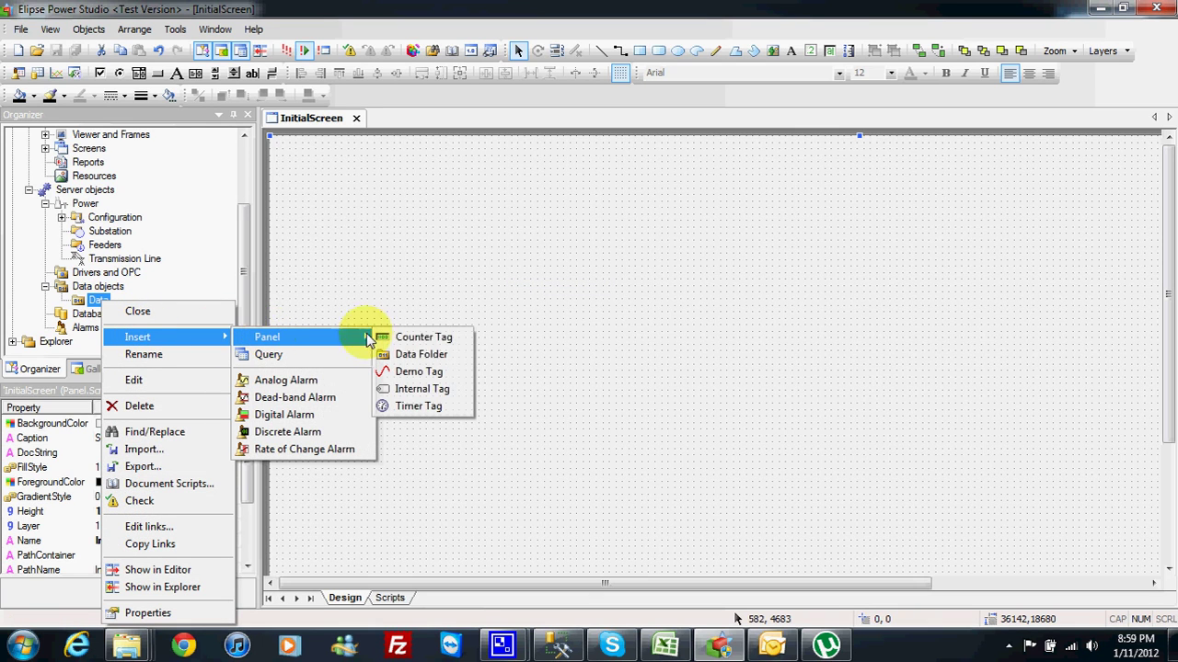
click(420, 390)
click(542, 354)
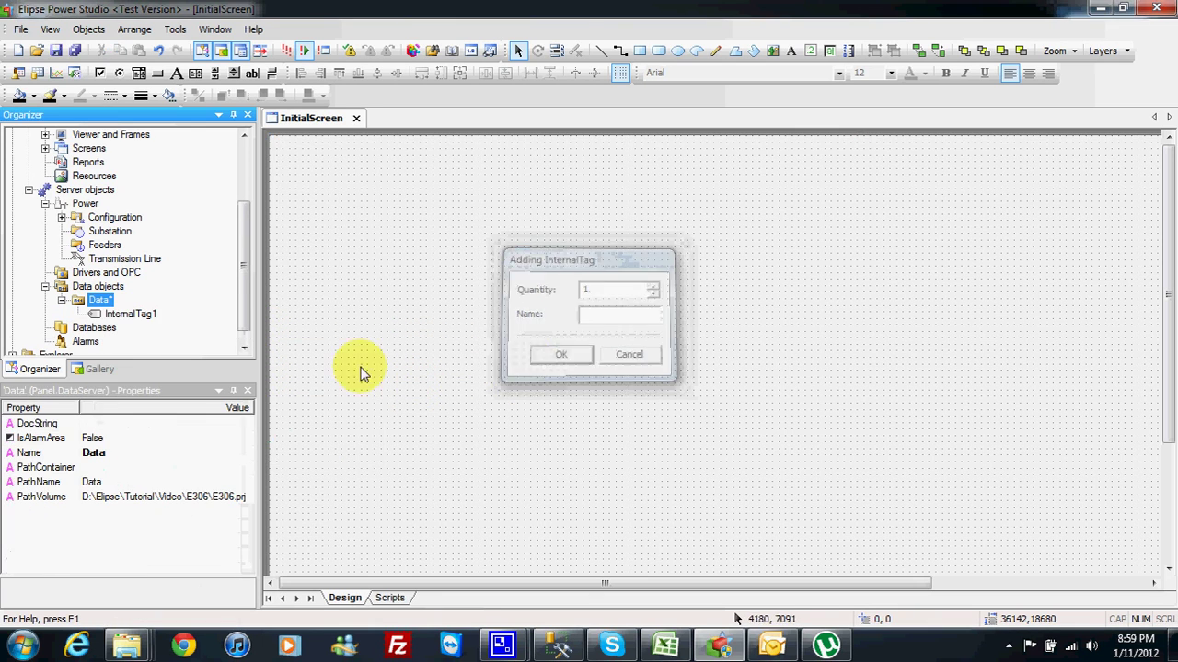
Make InternalTag1's Value an Integer and save the project.
click(147, 315)
click(244, 556)
click(247, 556)
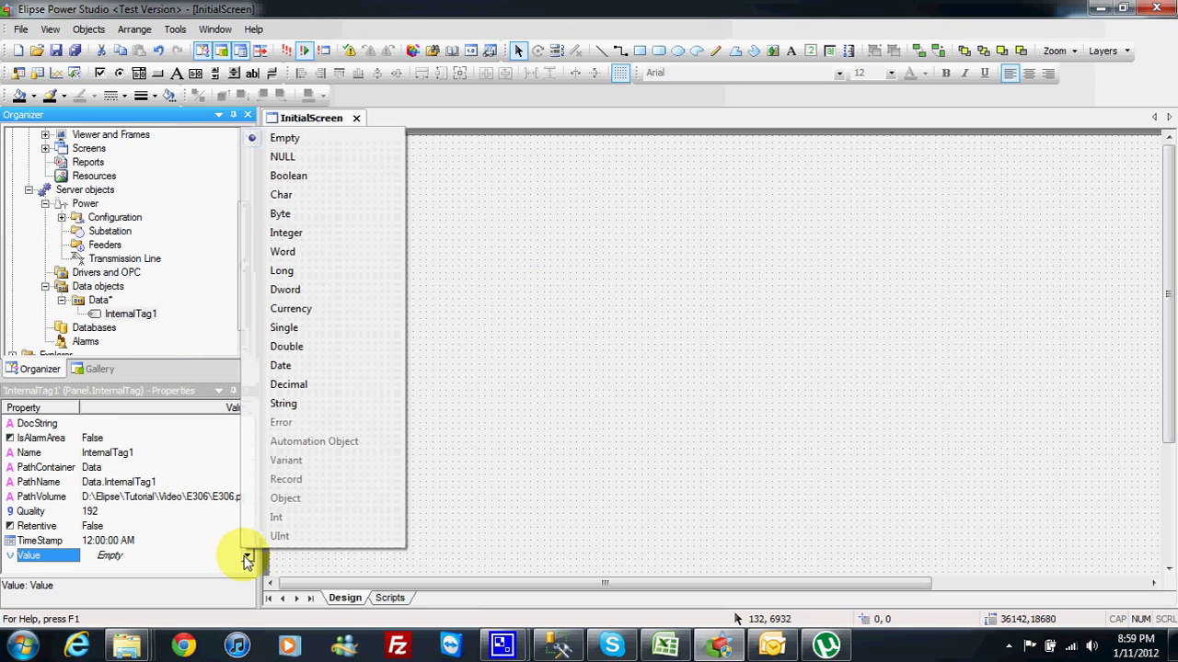
click(294, 233)
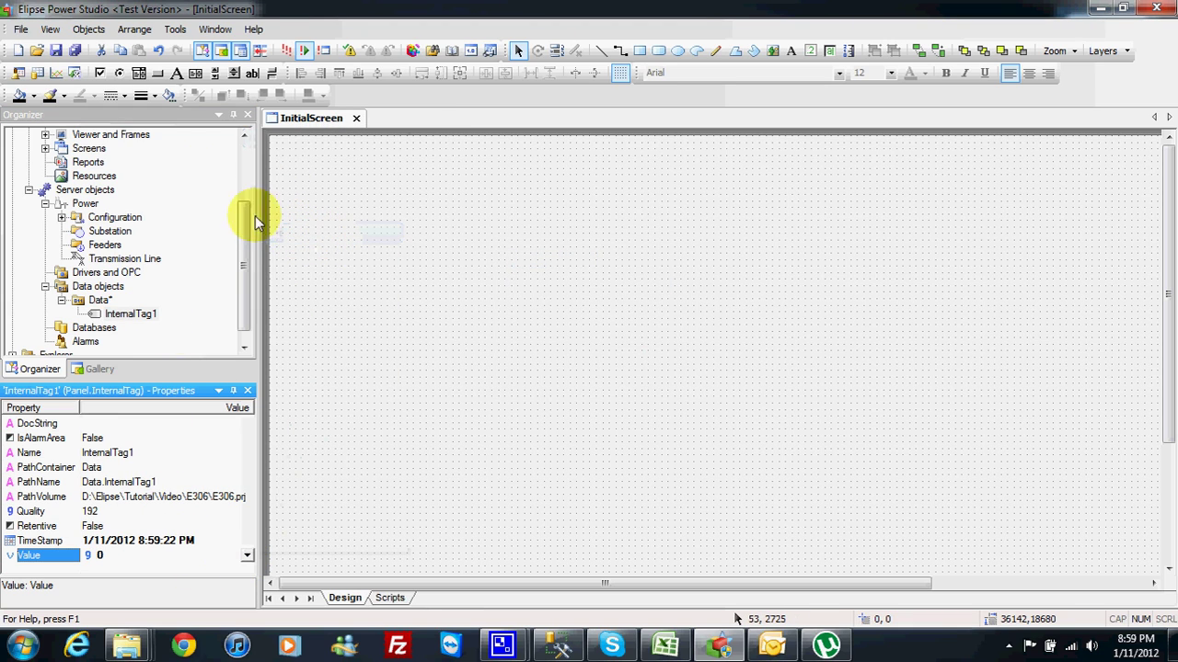
click(76, 52)
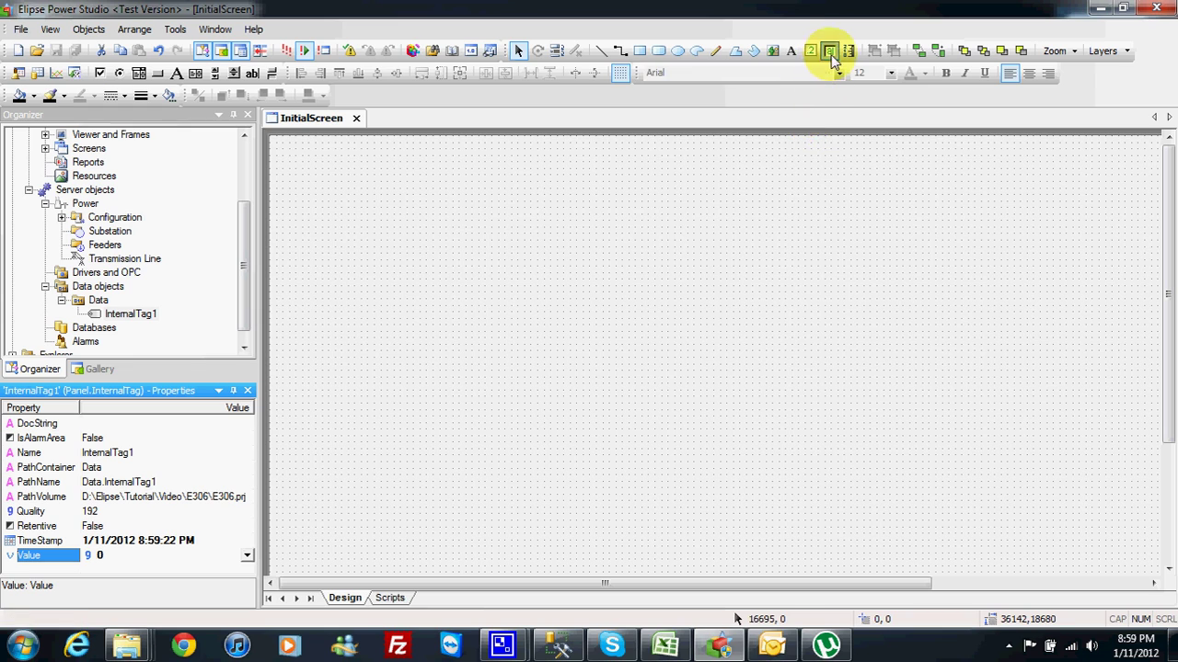
Draw a setpoint text box, Text1, on InitialScreen.
drag(426, 241, 505, 285)
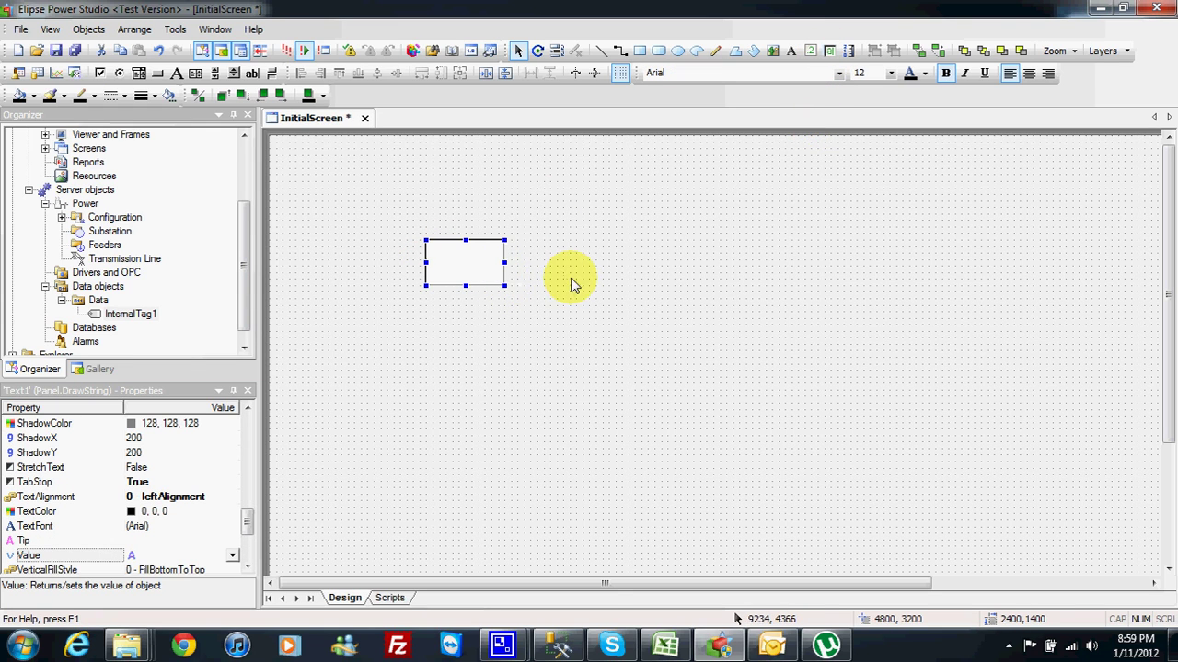
right_click(479, 273)
click(580, 631)
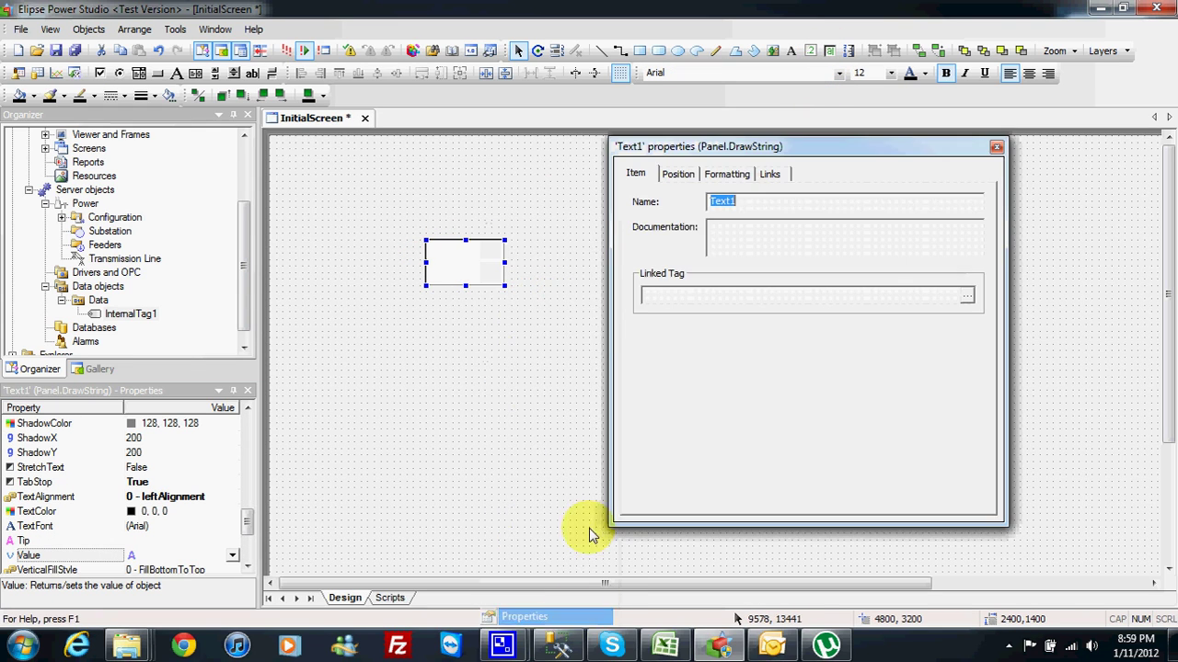
Link Text1's Value bidirectionally to Data.InternalTag1.Value.
click(768, 173)
click(883, 219)
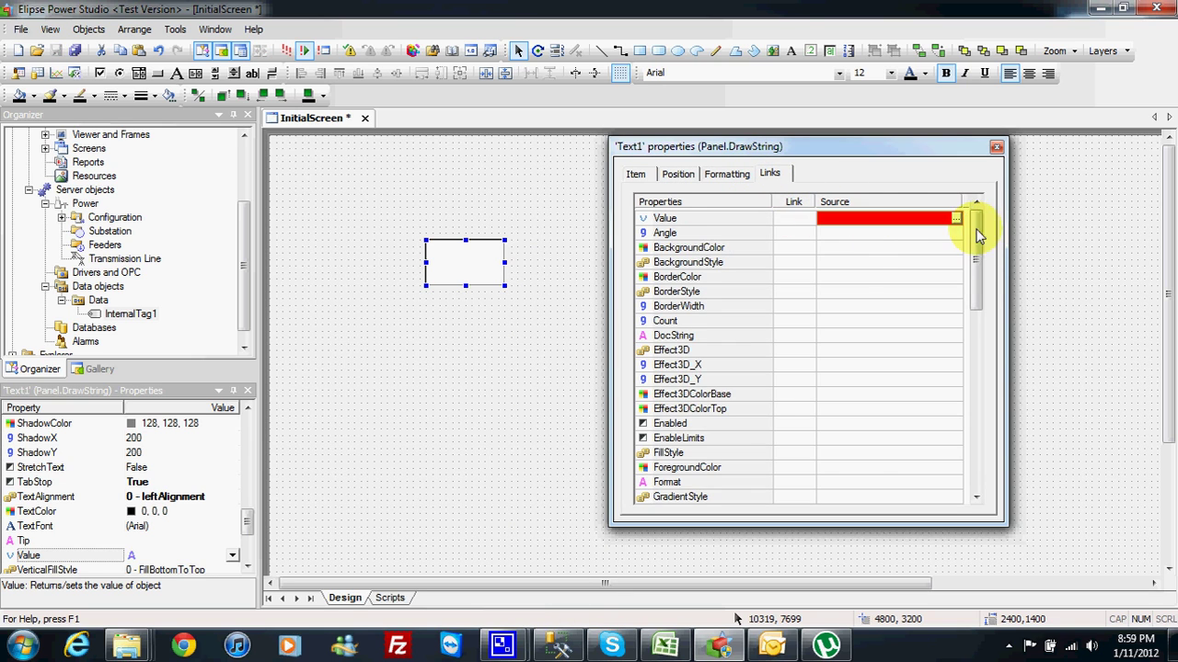
click(956, 219)
click(626, 353)
click(741, 286)
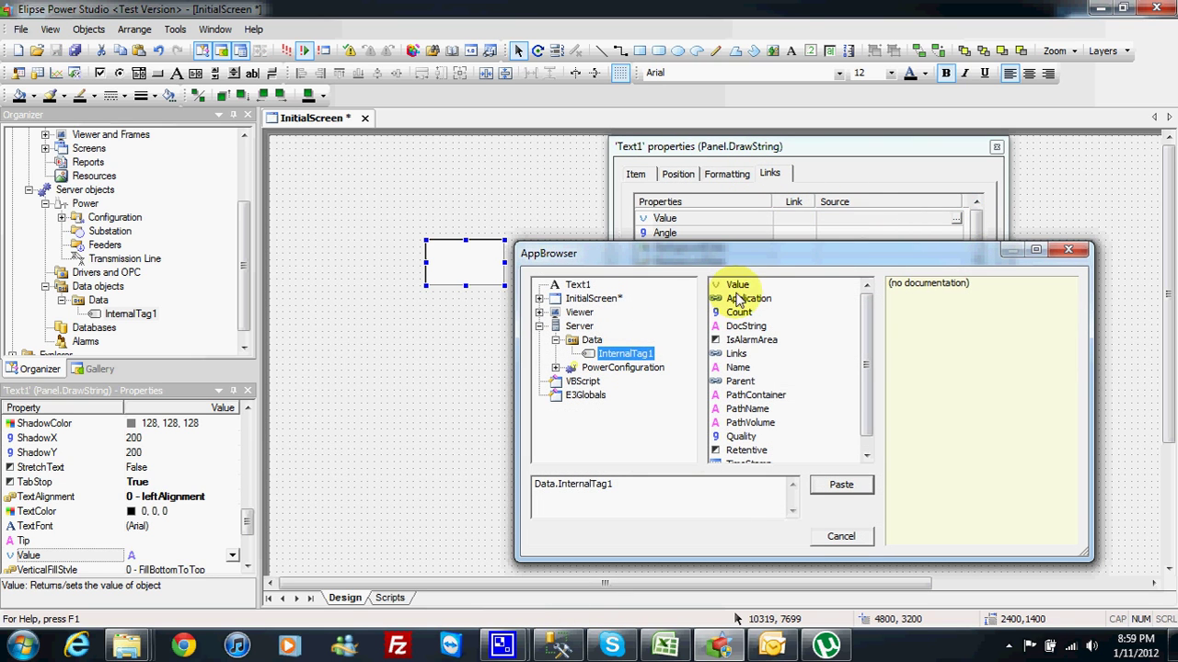
click(839, 484)
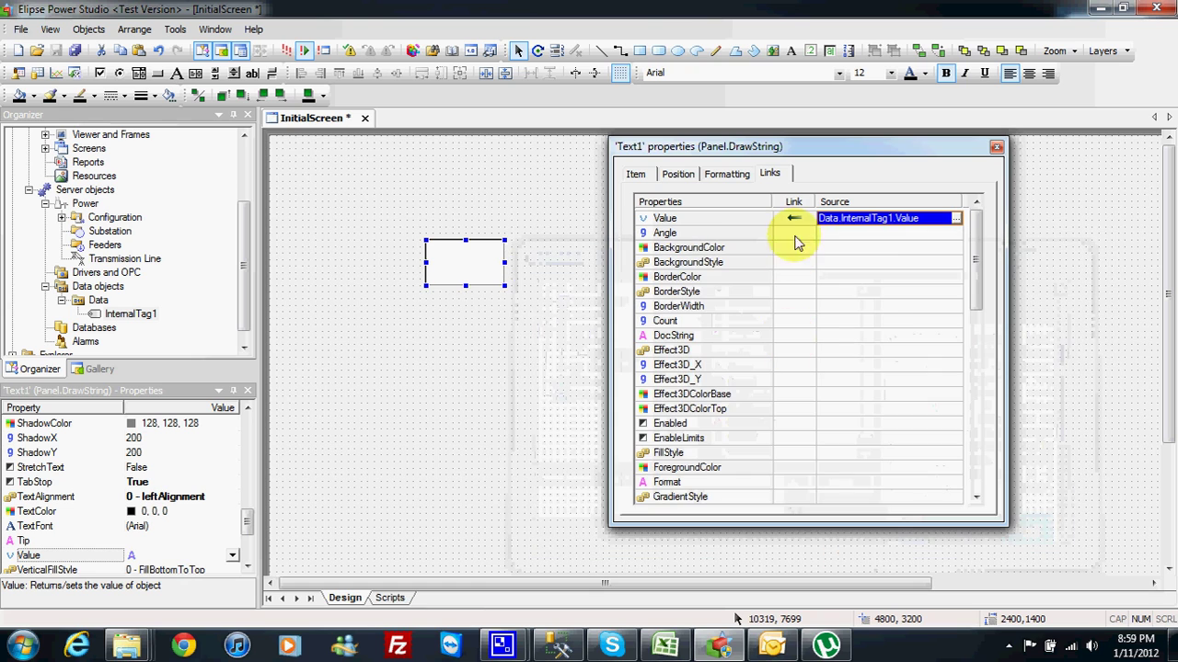
click(794, 221)
click(848, 256)
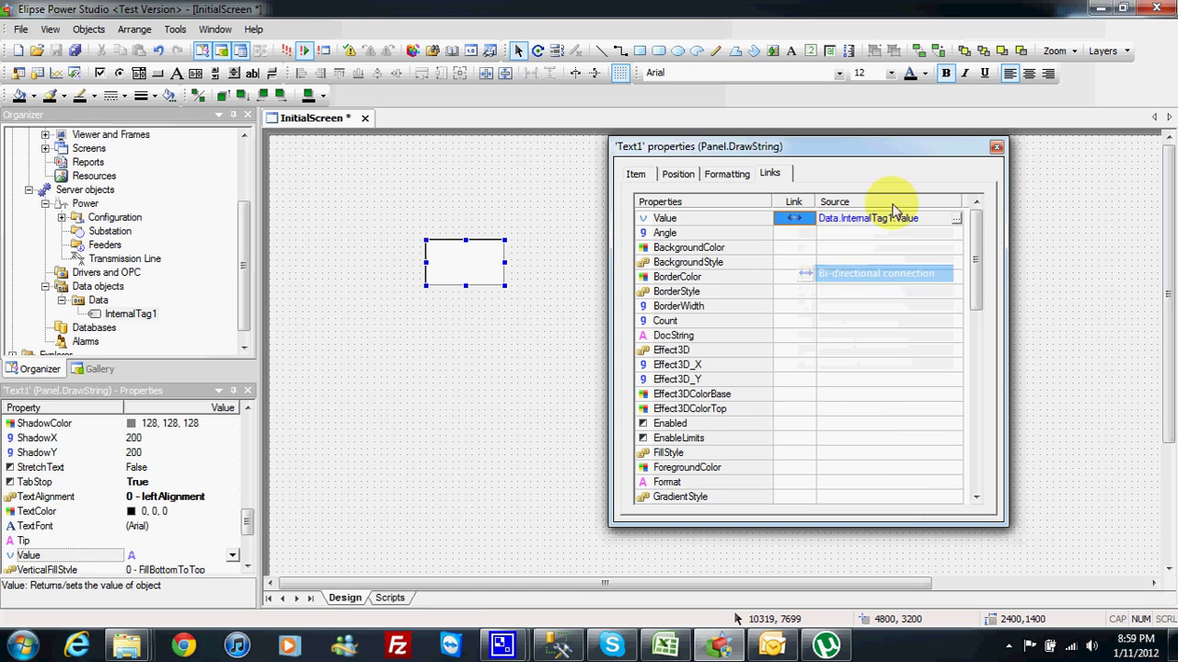
click(995, 146)
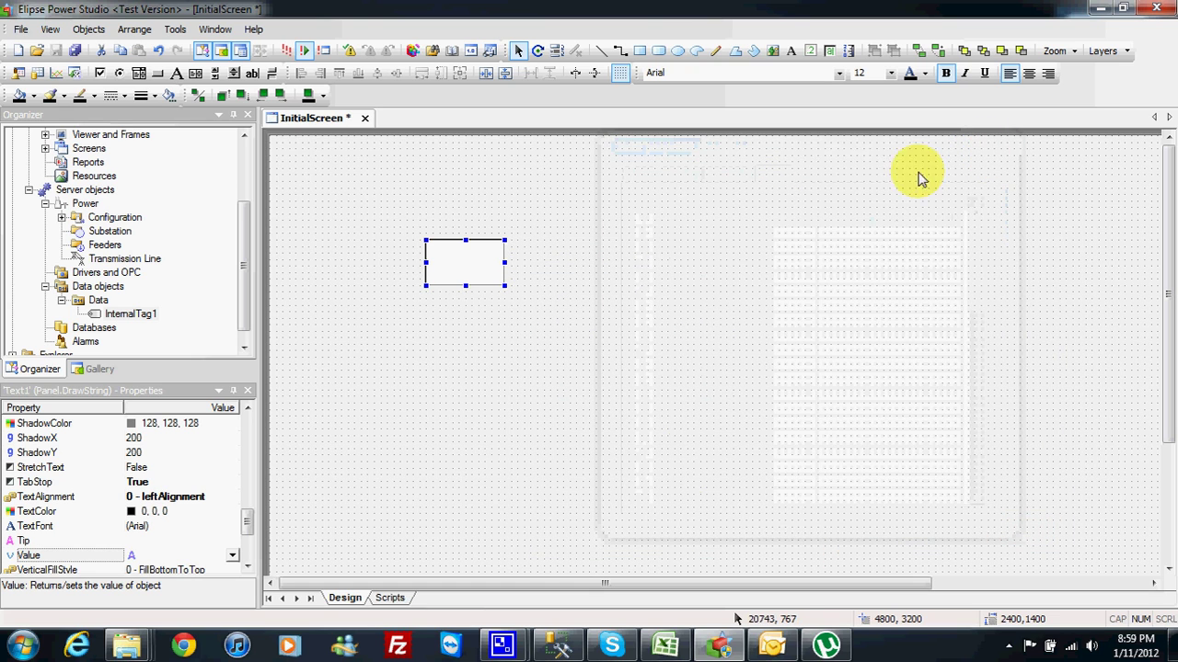
Draw a wider display box, Text2, to the right of the setpoint.
click(811, 53)
drag(512, 241, 739, 286)
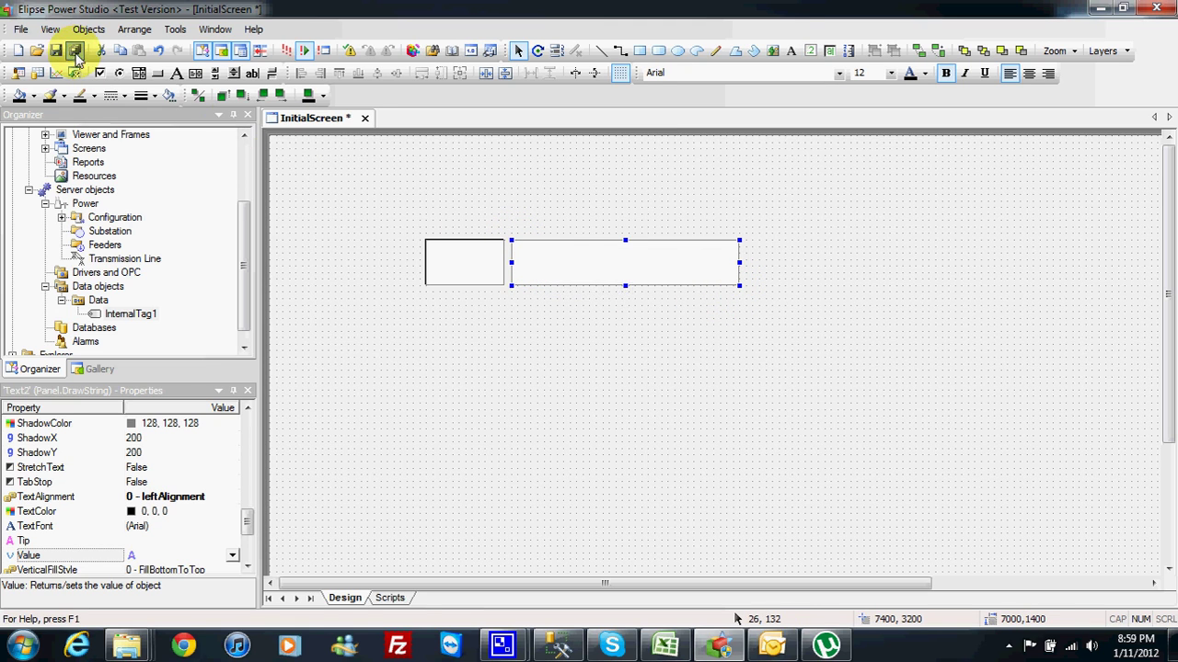
right_click(589, 270)
click(632, 616)
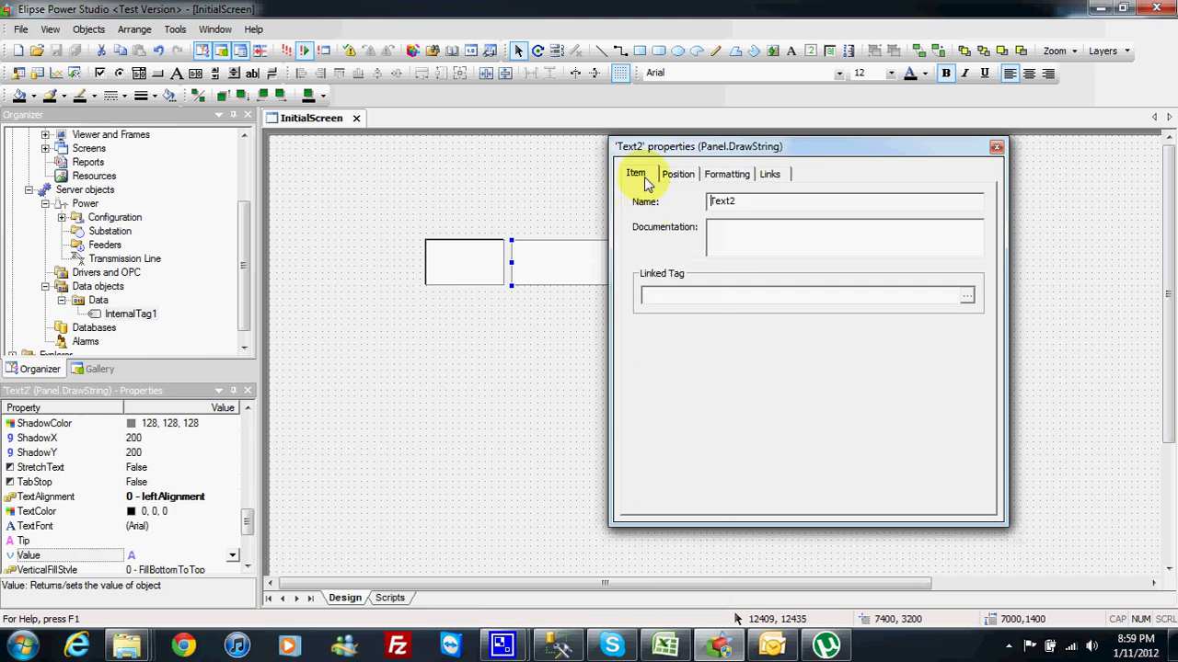
Link Text2's Value to Data.InternalTag1.Value and save all projects.
click(769, 174)
click(933, 218)
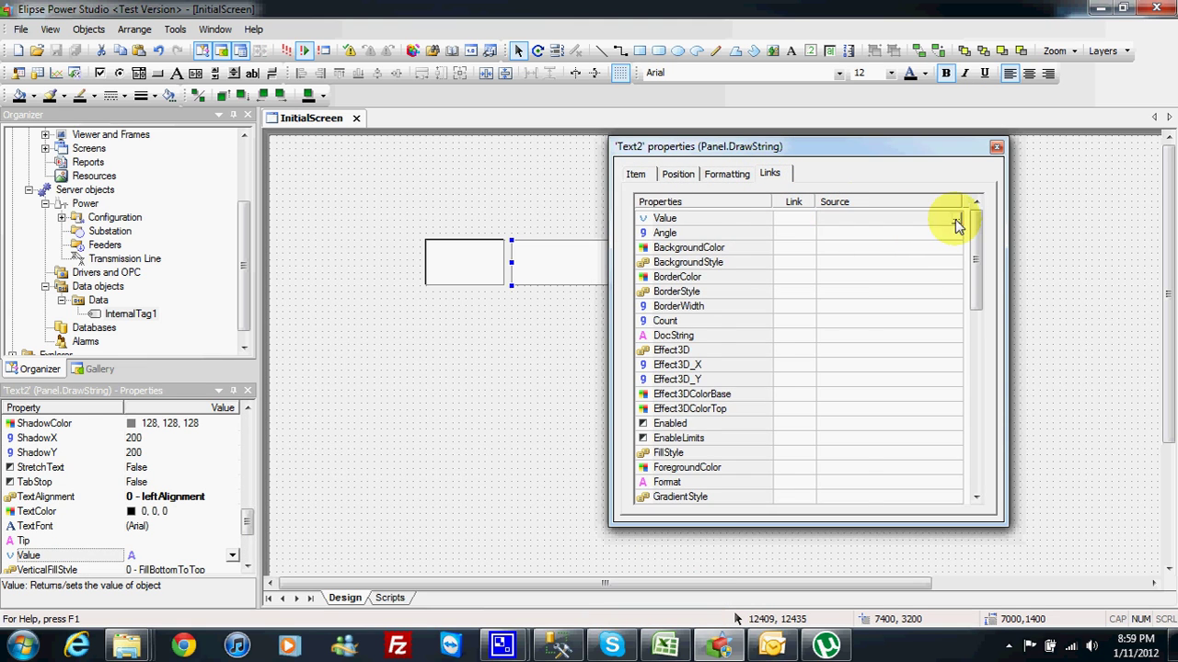
click(955, 221)
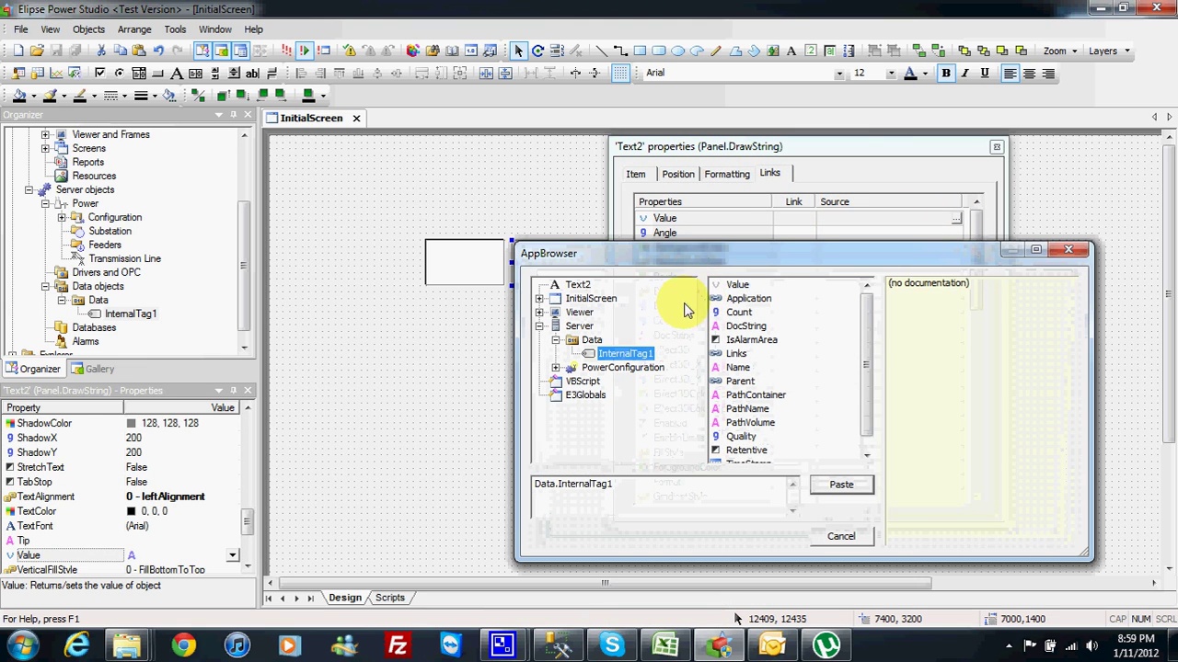
click(738, 285)
click(839, 484)
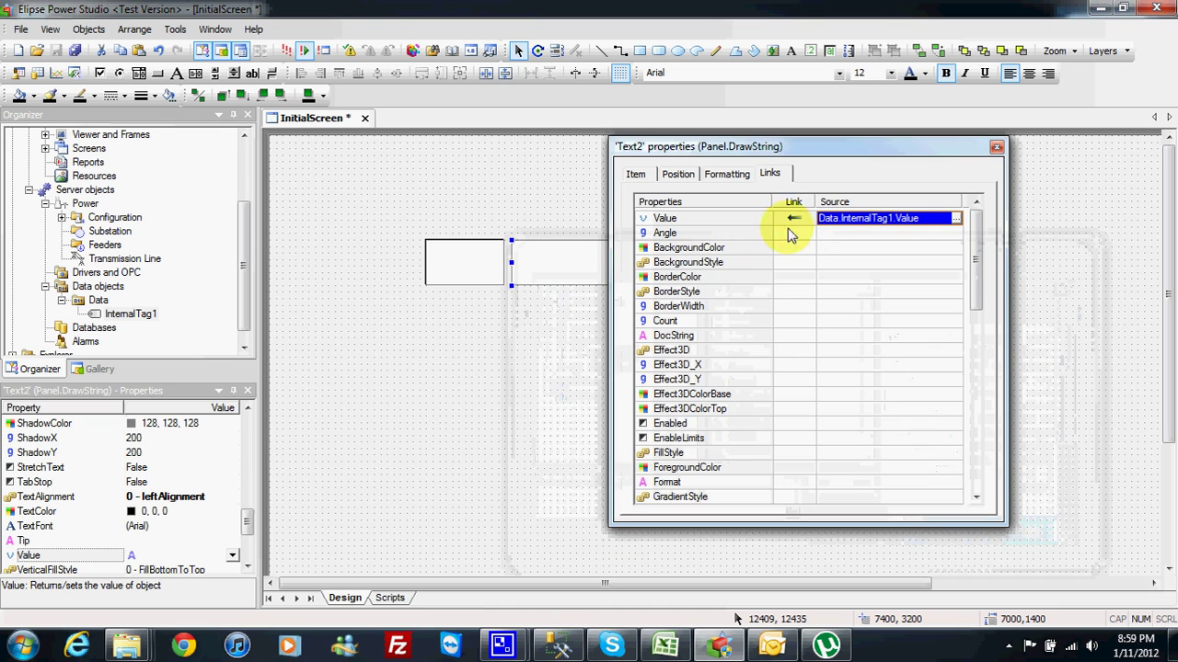
click(996, 147)
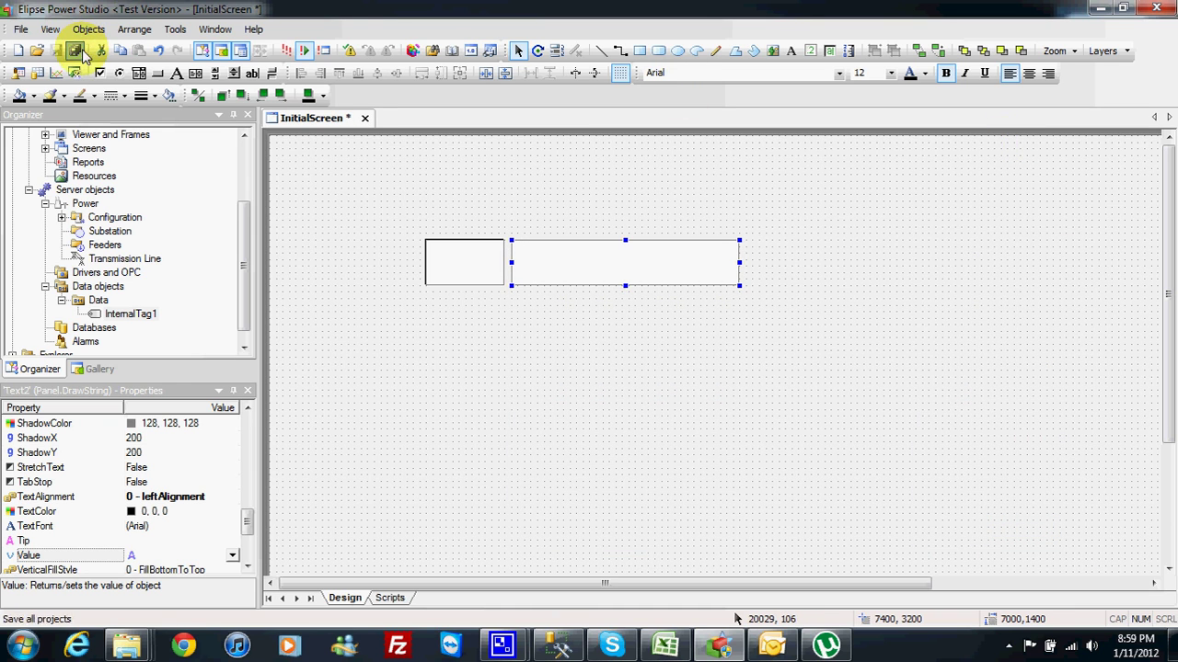
click(75, 51)
Run the project in E3 Viewer, check the display matches setpoint 3, then close it.
click(263, 52)
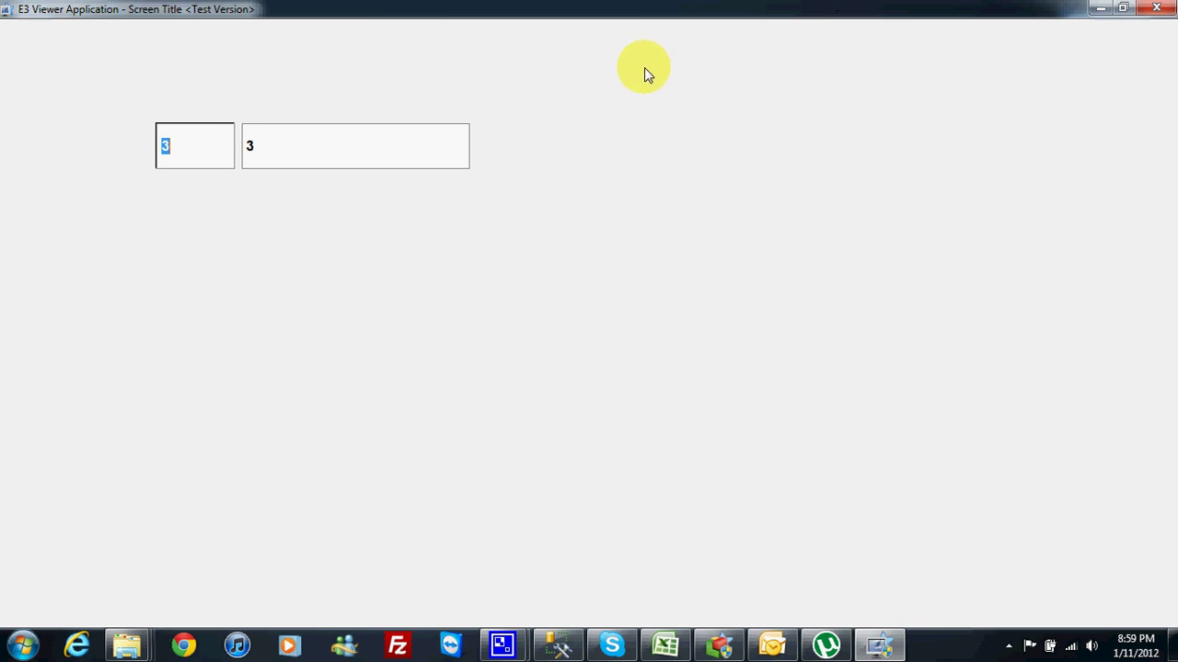
click(1156, 11)
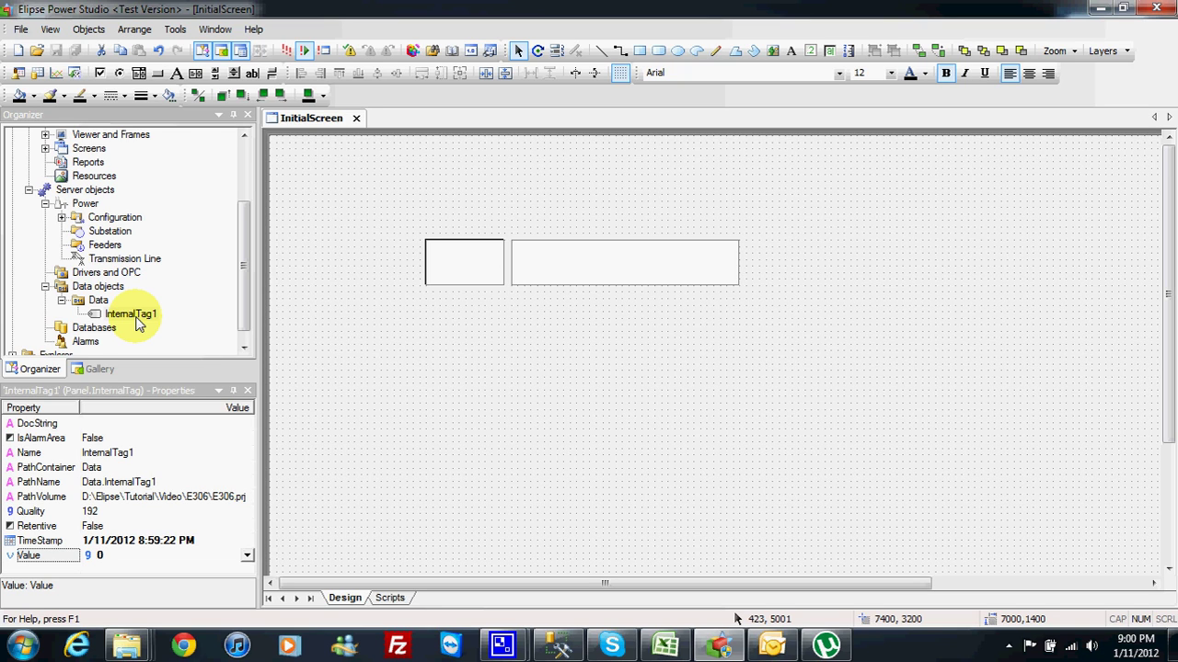
Change Text2's Value link to a table connection.
right_click(578, 267)
click(635, 617)
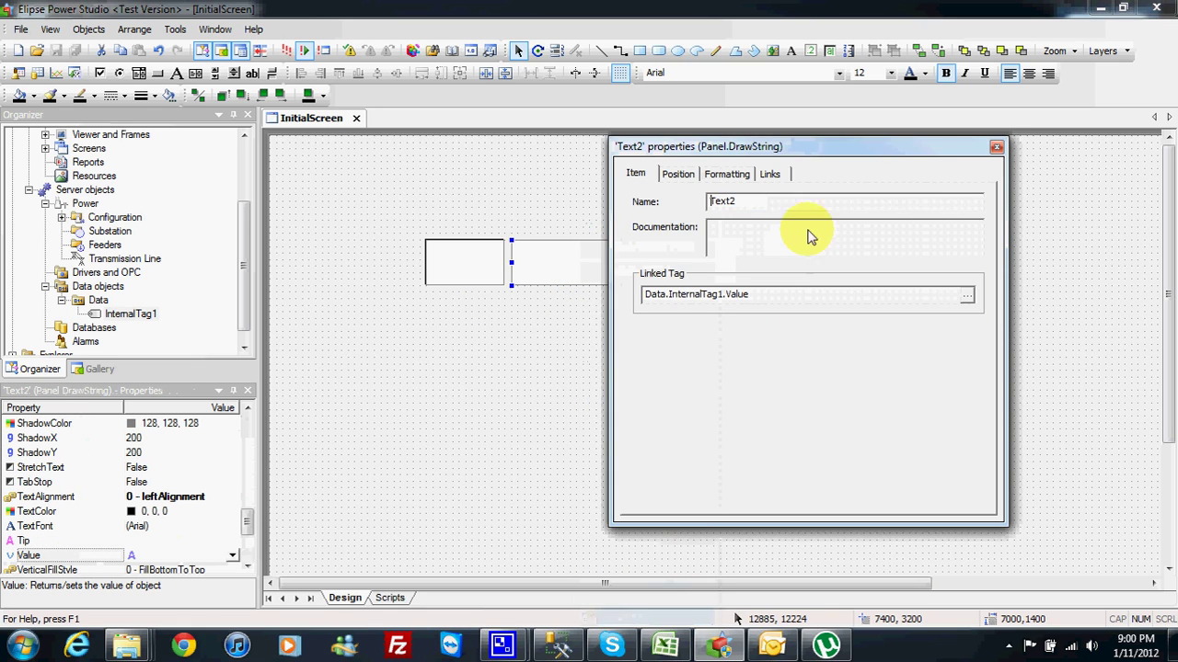
click(770, 175)
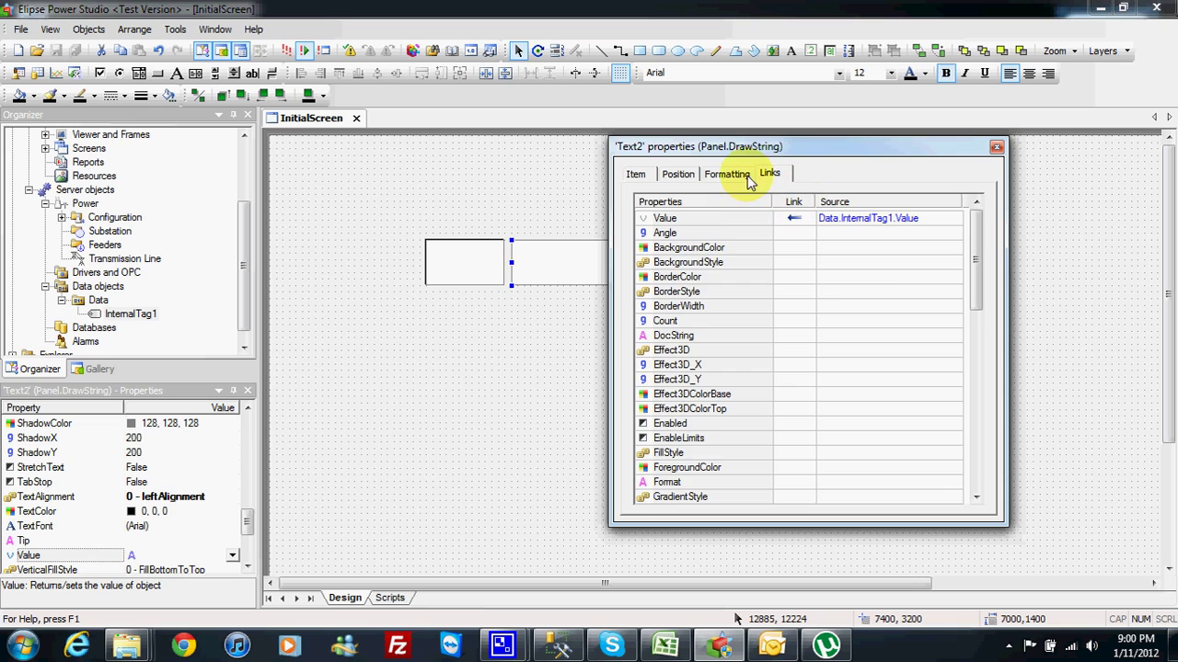
click(736, 176)
click(770, 175)
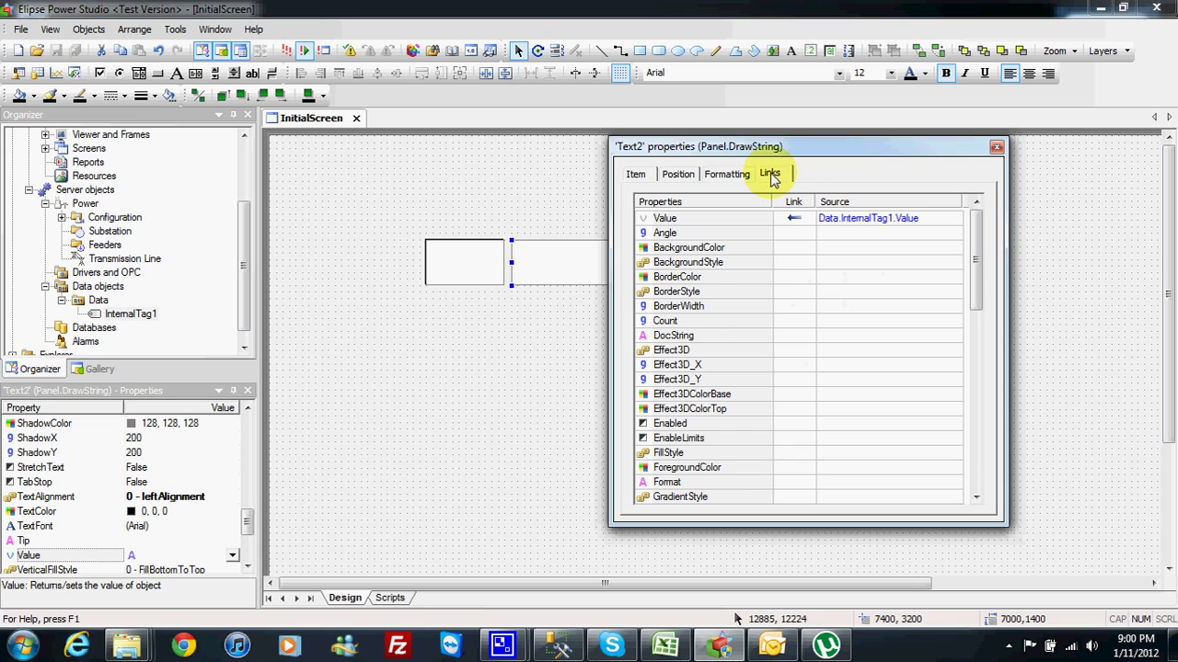
click(793, 219)
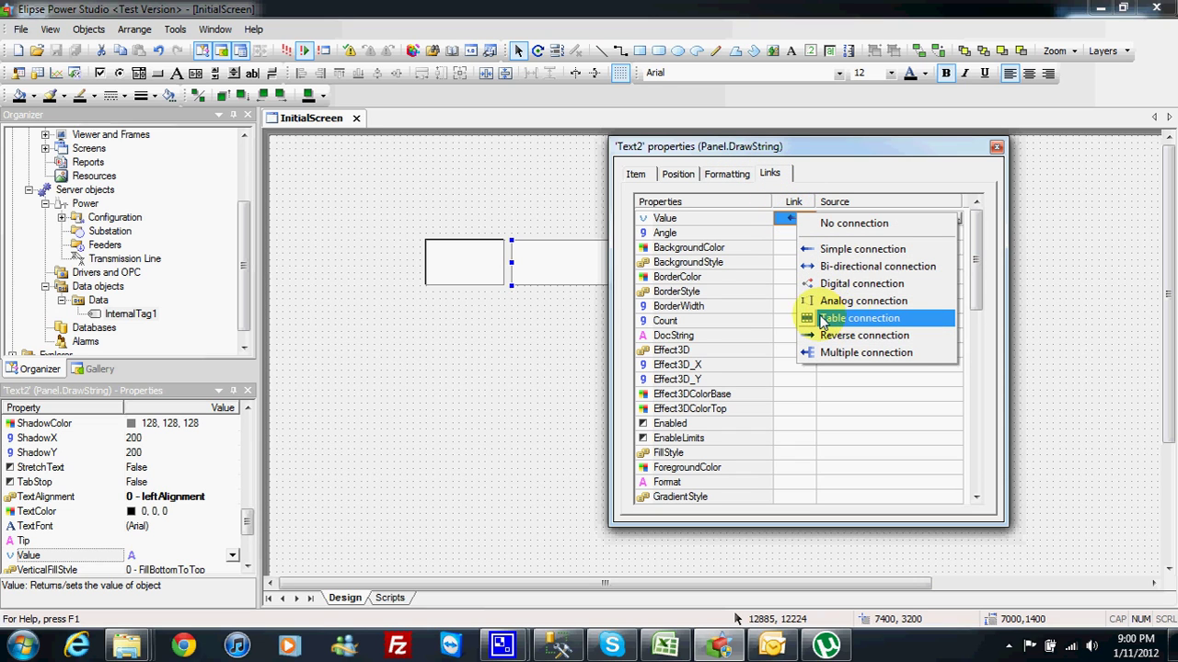
click(850, 320)
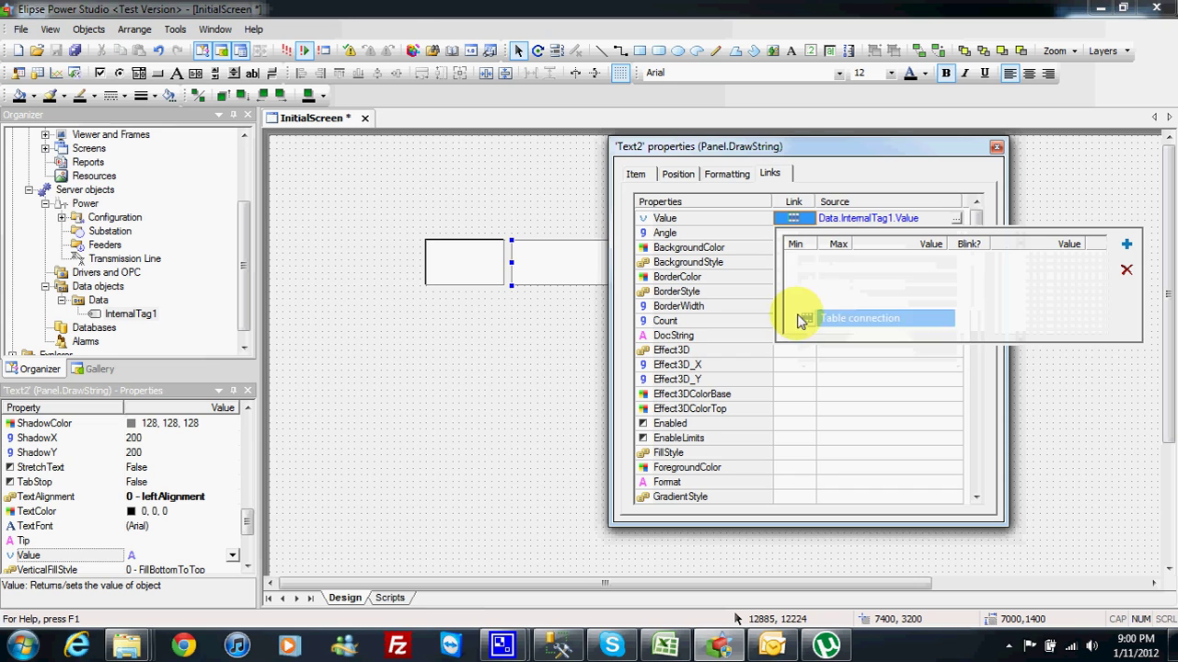
Add table rows and map the first range 0–10 to LEVEL LOW.
click(1126, 244)
click(1126, 245)
click(1126, 244)
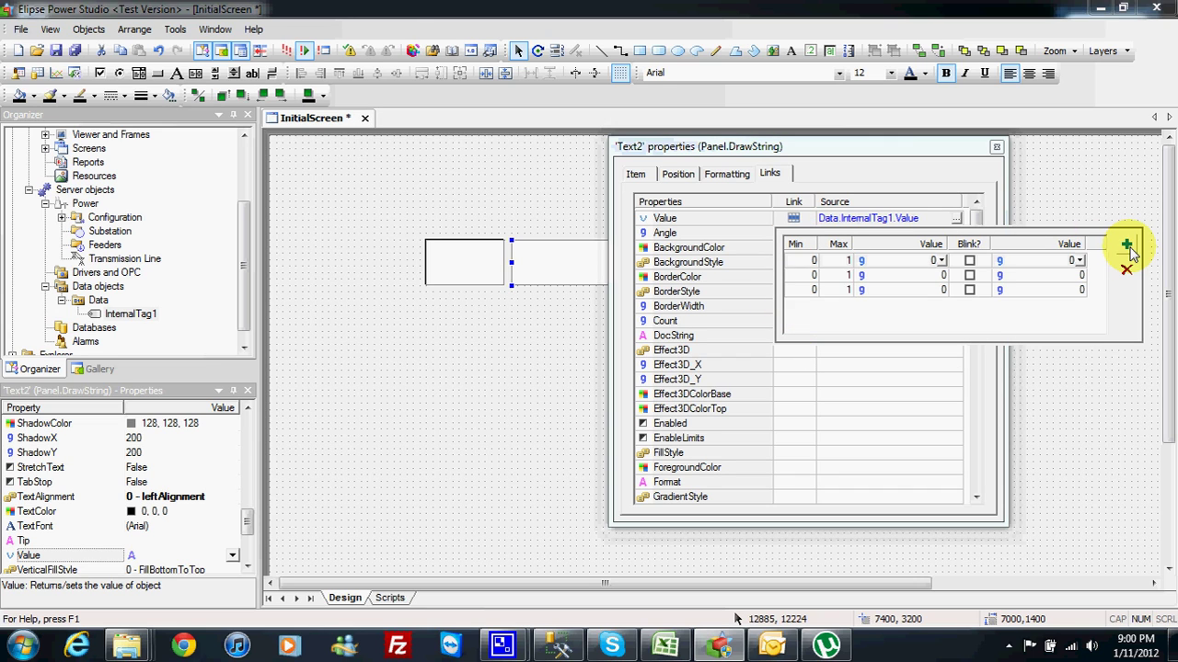
click(1126, 245)
click(818, 262)
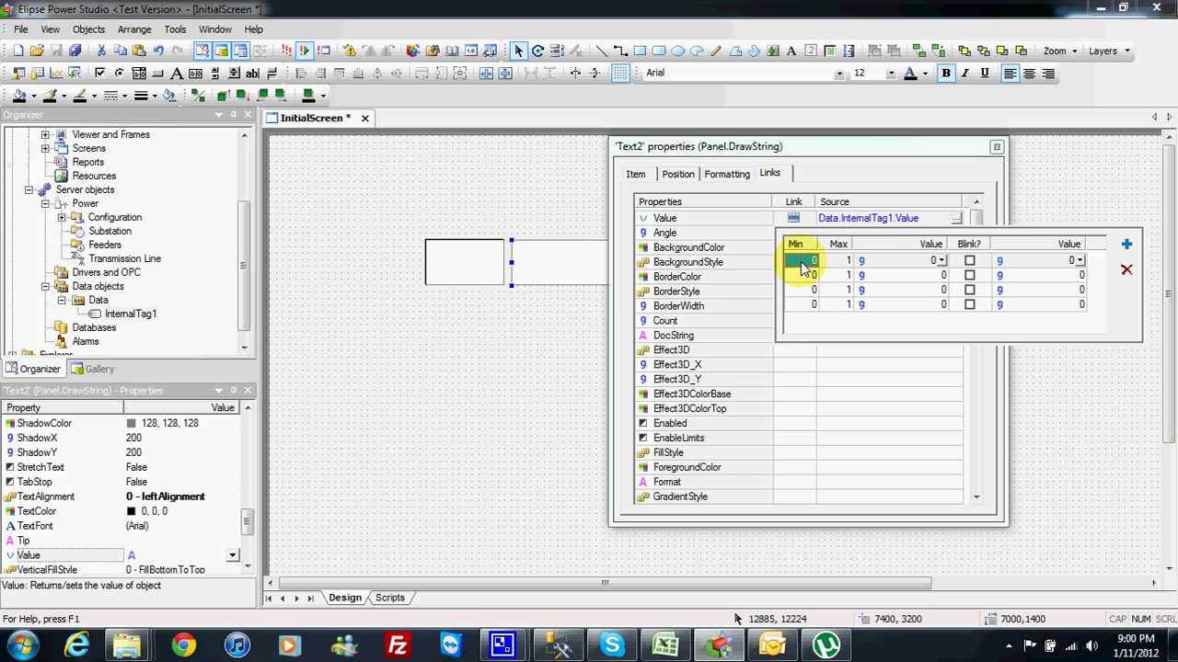
click(838, 262)
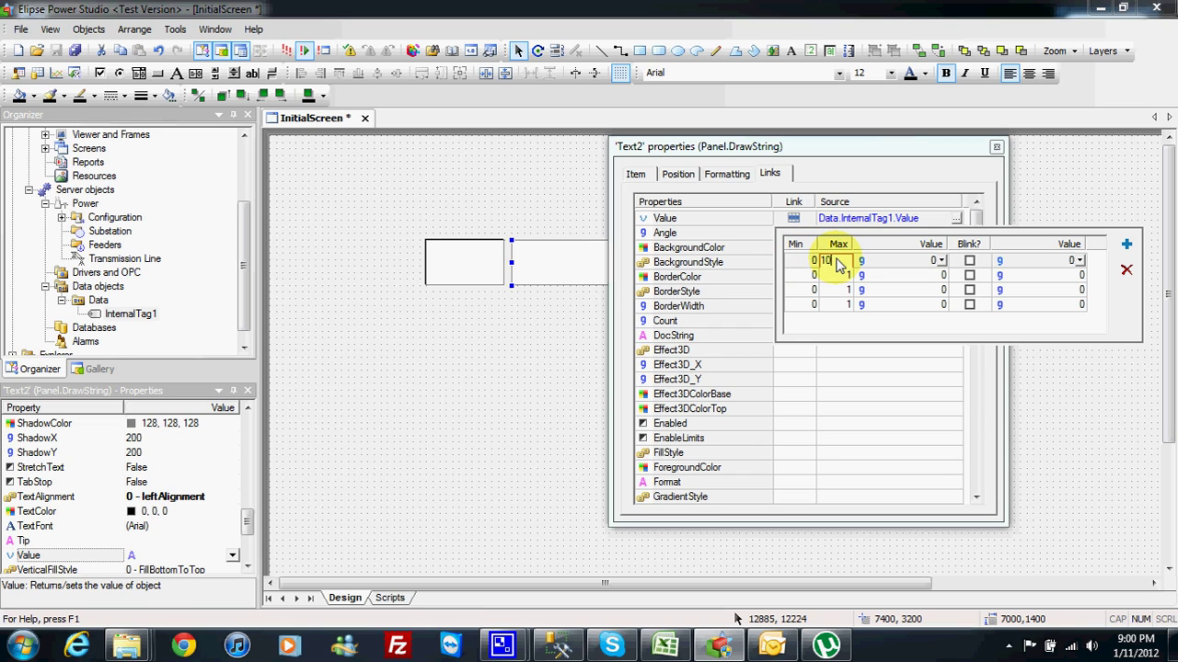
click(897, 261)
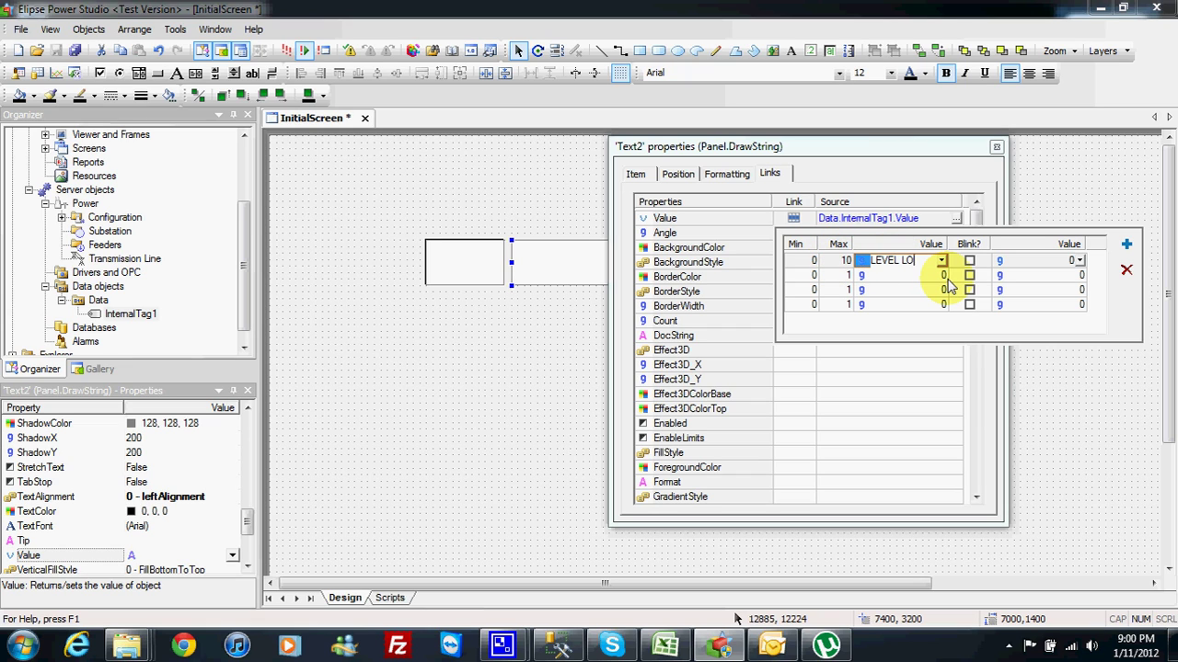
Map 11 to ERROR and 12 to FAULT, and delete the unused fourth row.
click(798, 278)
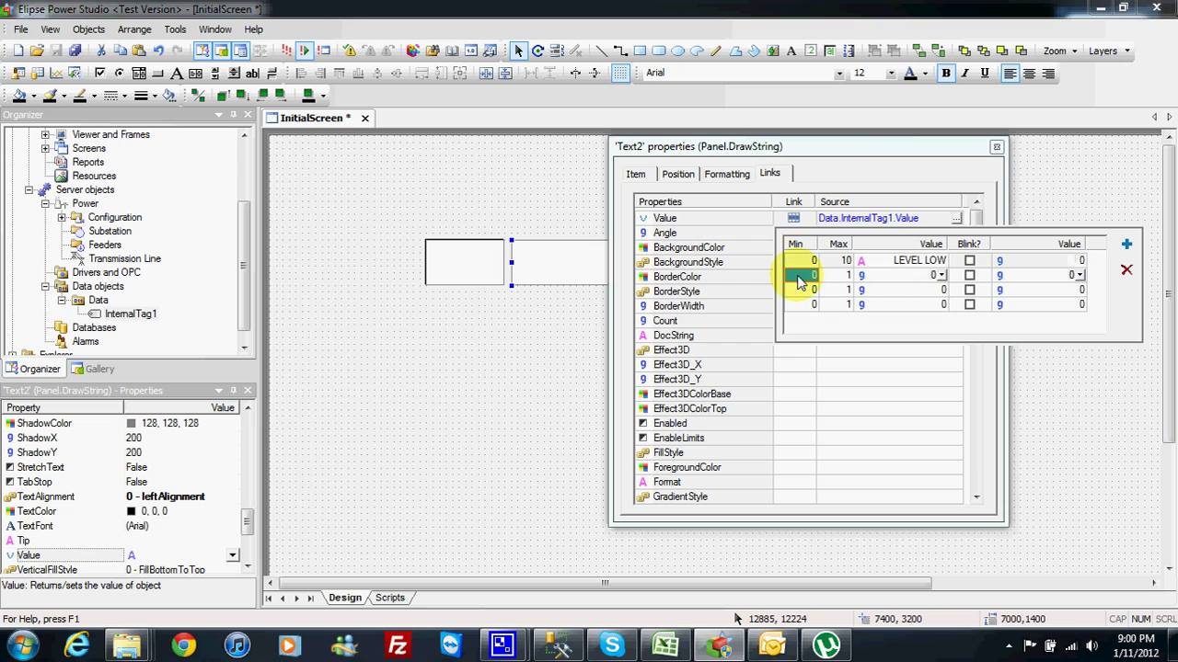
text(11)
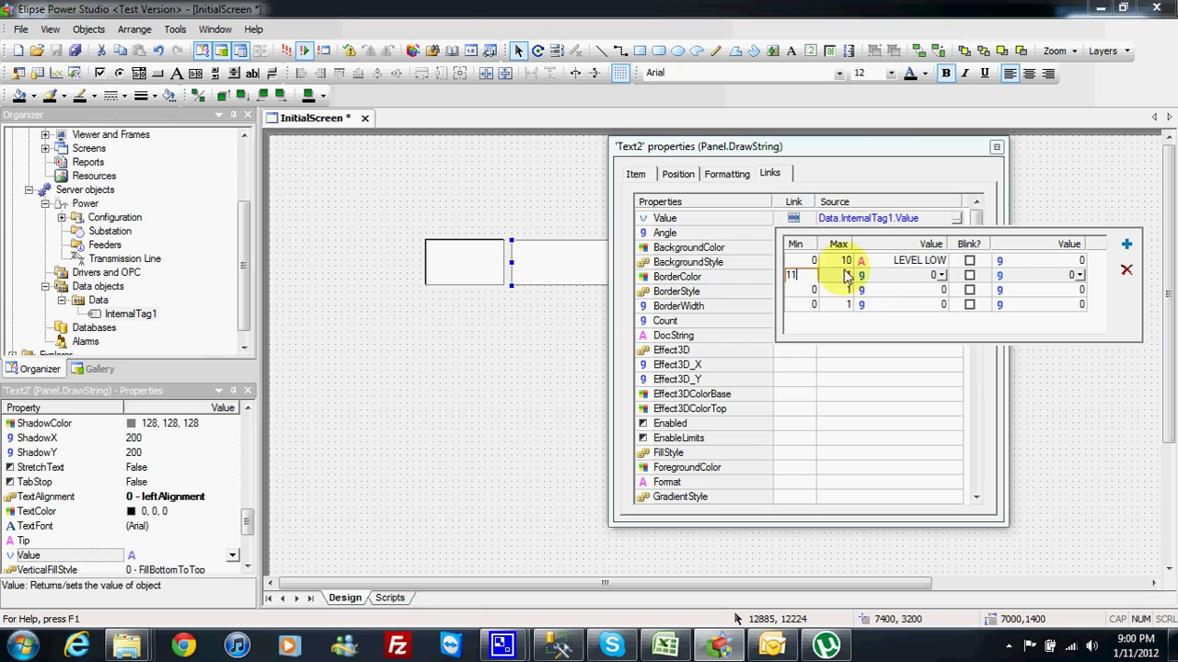
click(837, 277)
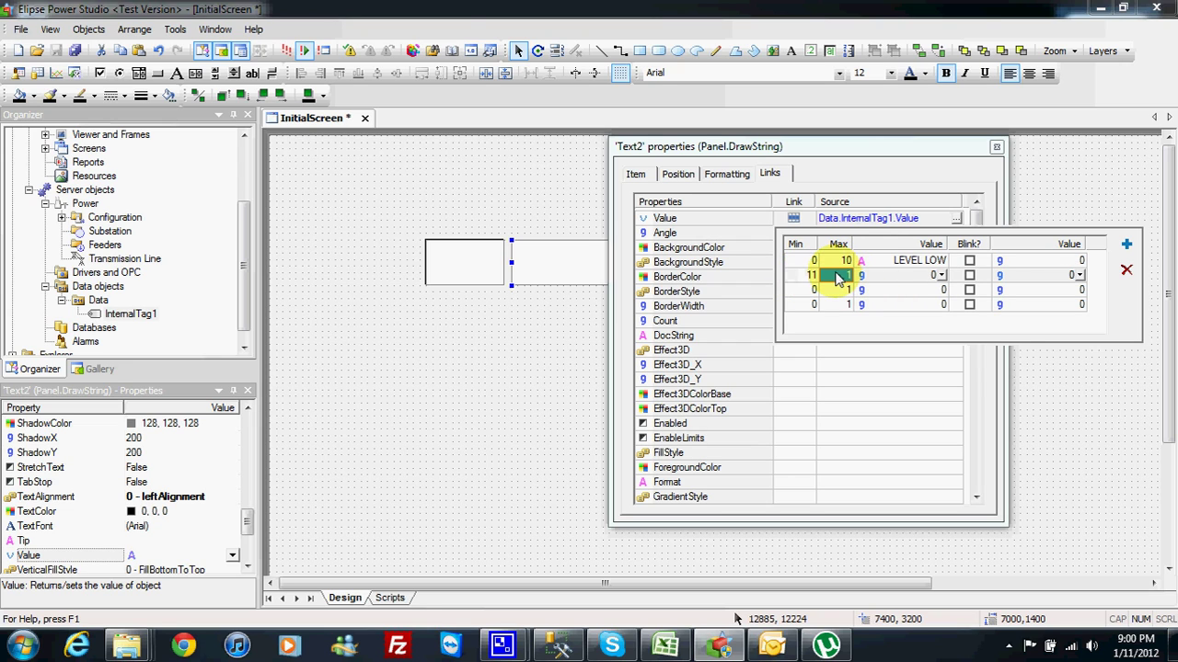
click(923, 276)
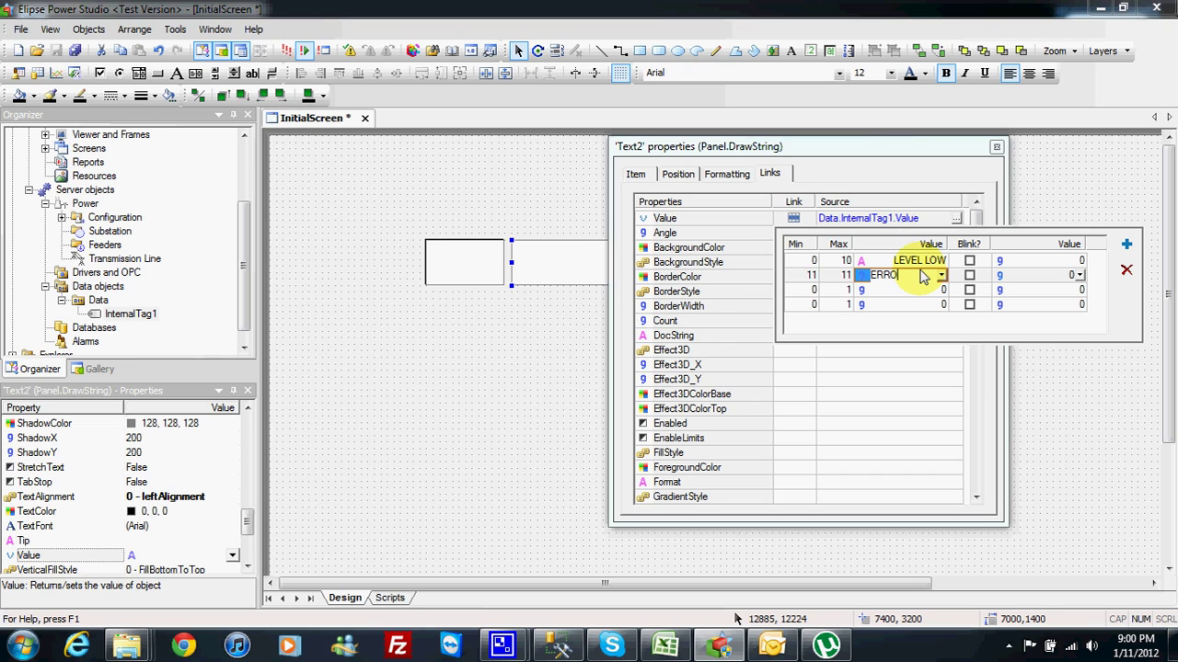
click(801, 291)
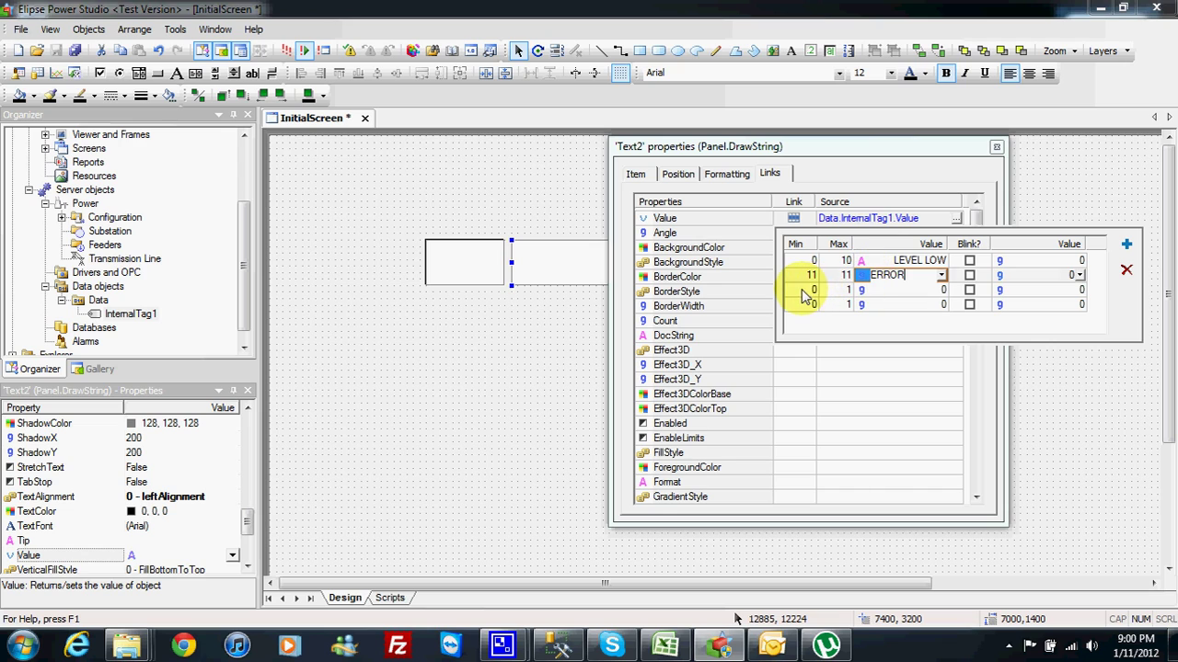
text(12)
click(834, 292)
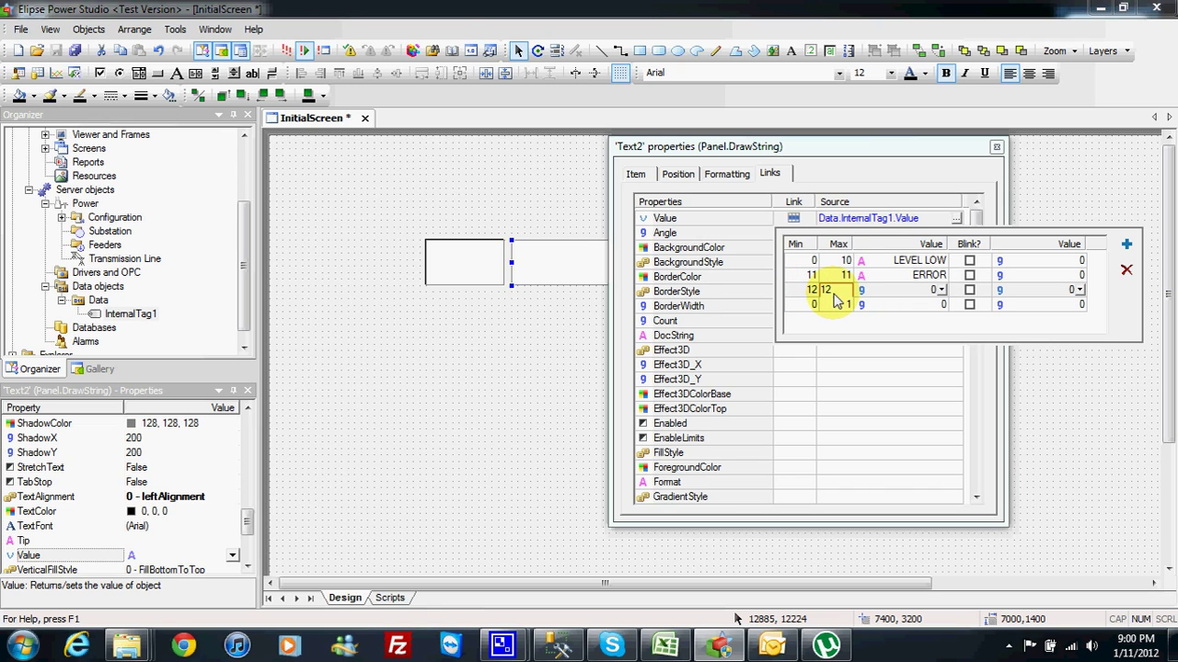
click(914, 292)
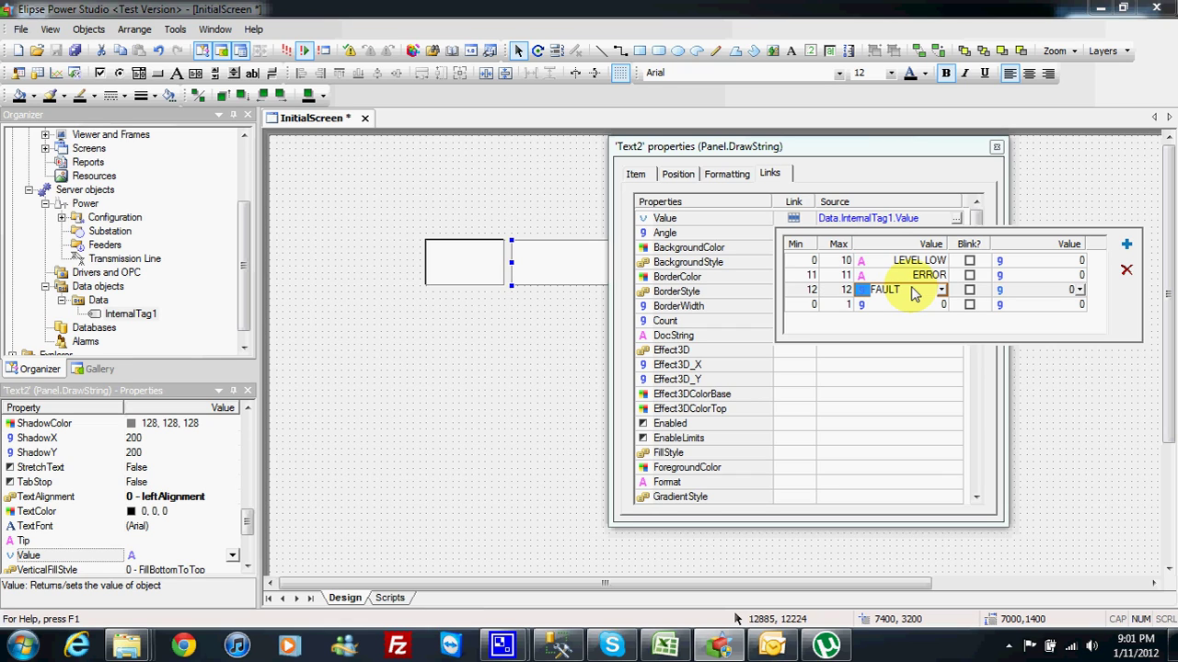
click(801, 303)
click(1126, 270)
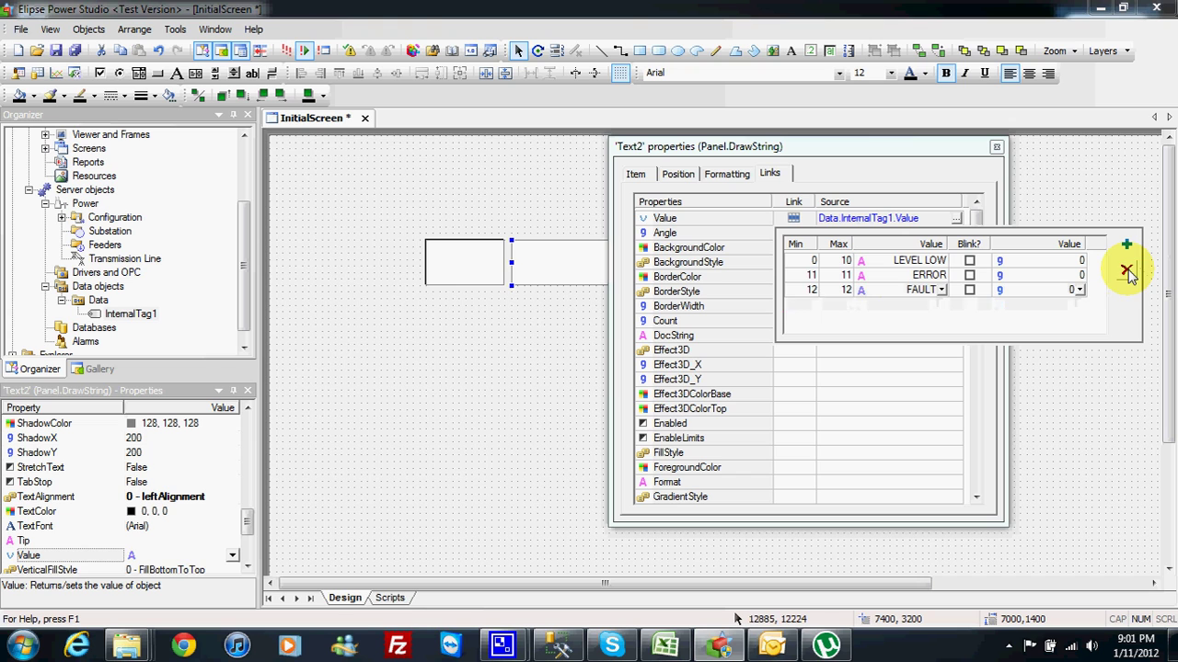
click(995, 147)
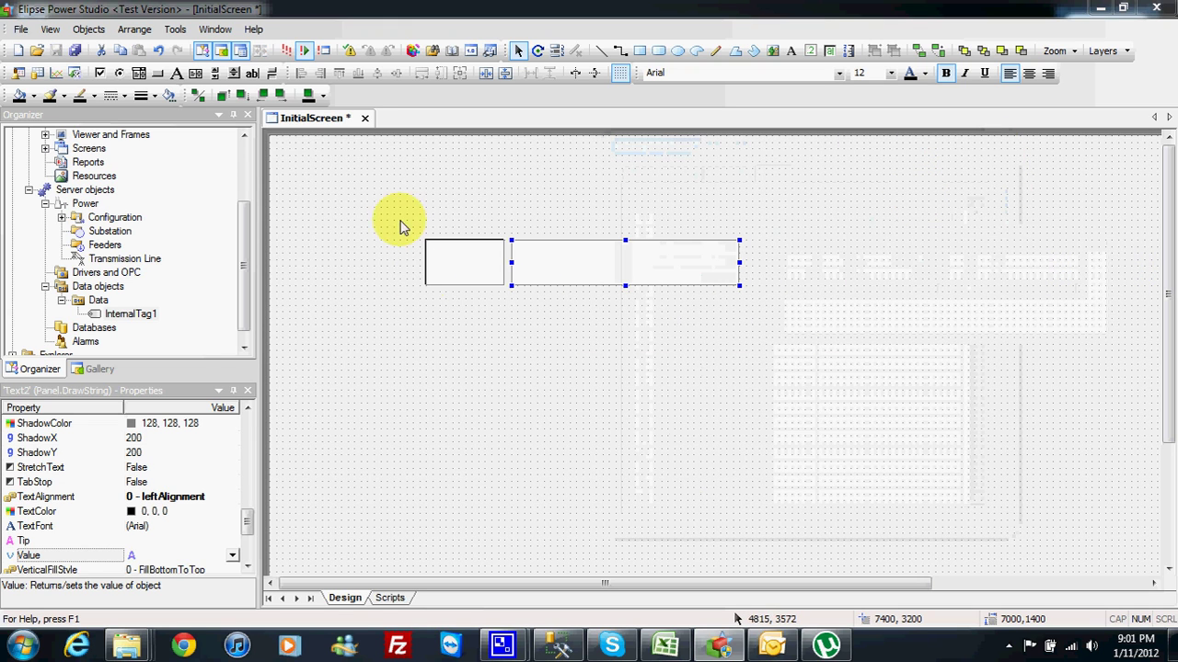
click(303, 50)
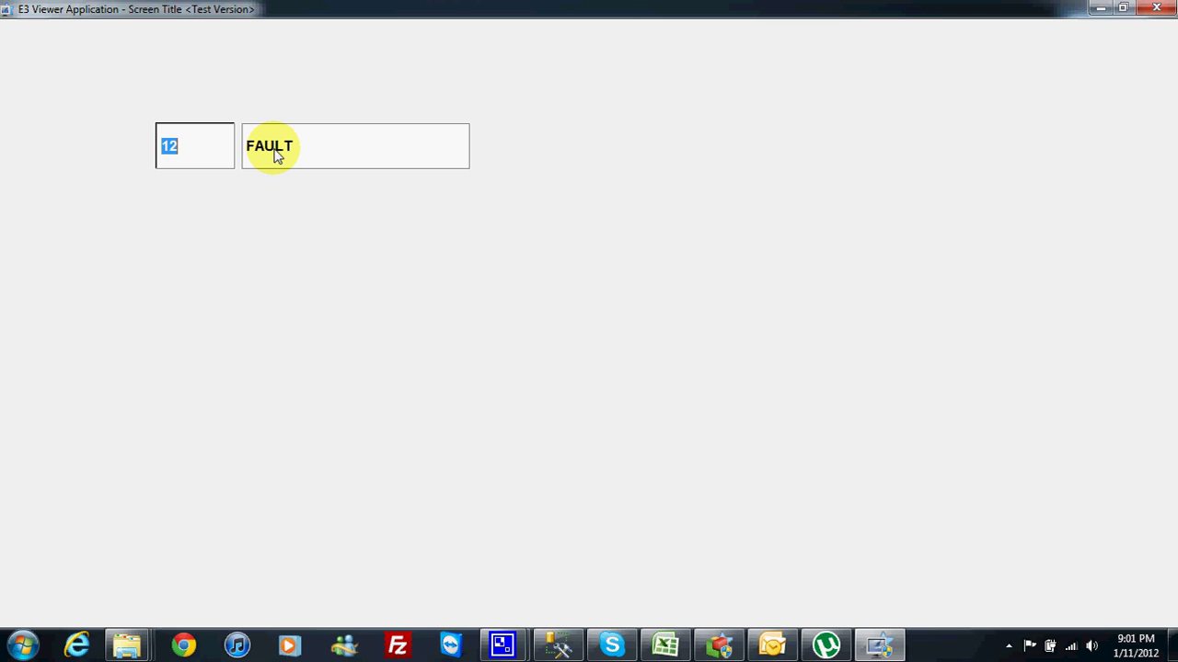
click(1157, 8)
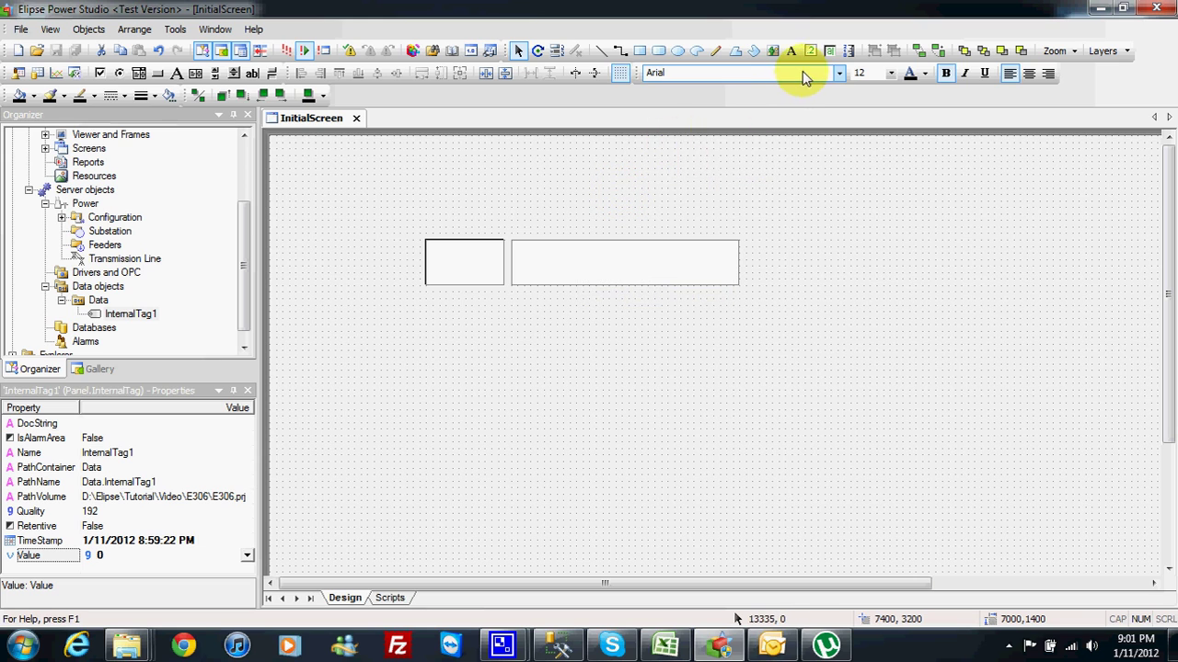
Open Text2's Value table connection and delete the 12 FAULT row.
right_click(612, 271)
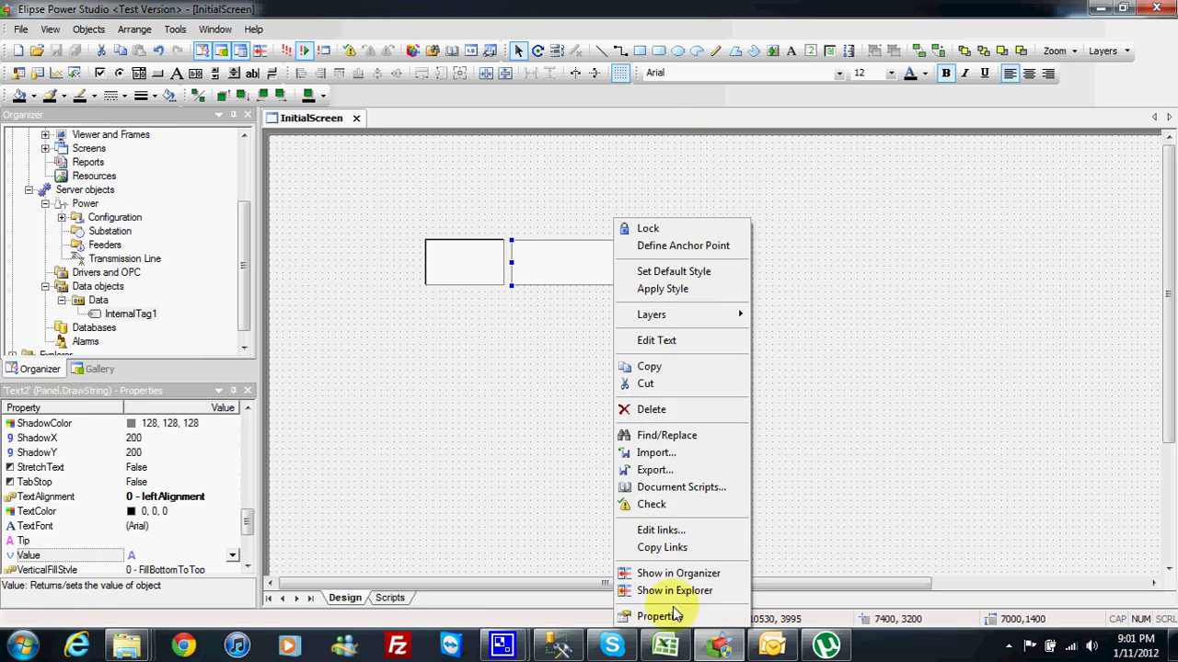
click(649, 618)
drag(760, 146, 751, 148)
click(761, 175)
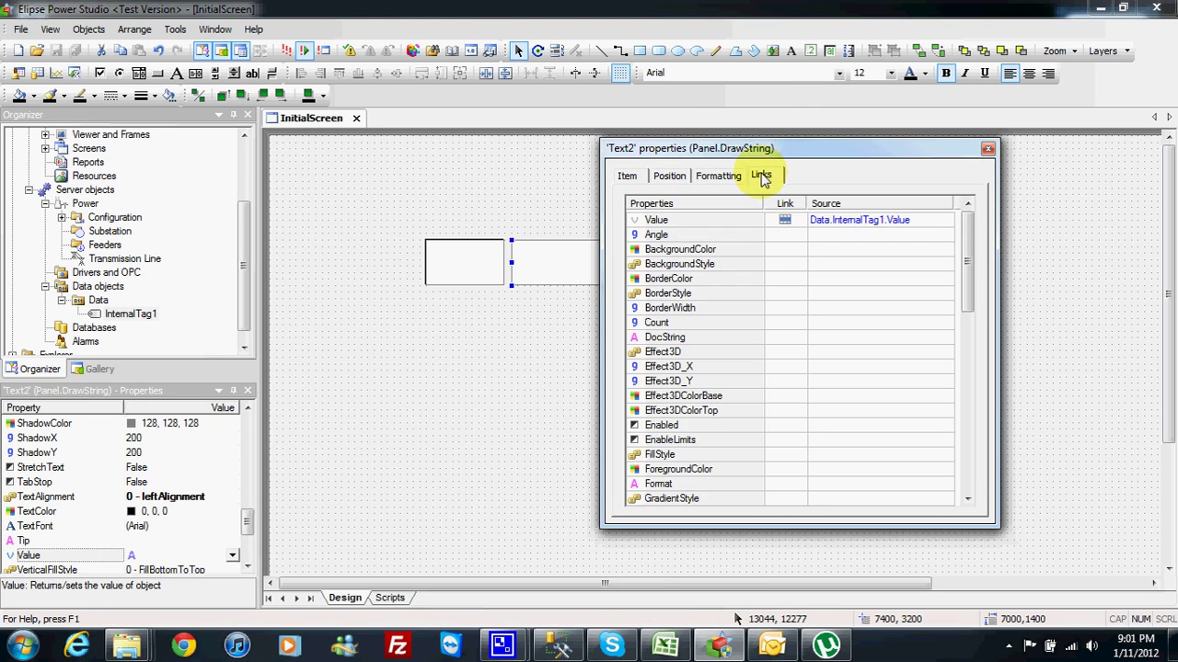
click(801, 227)
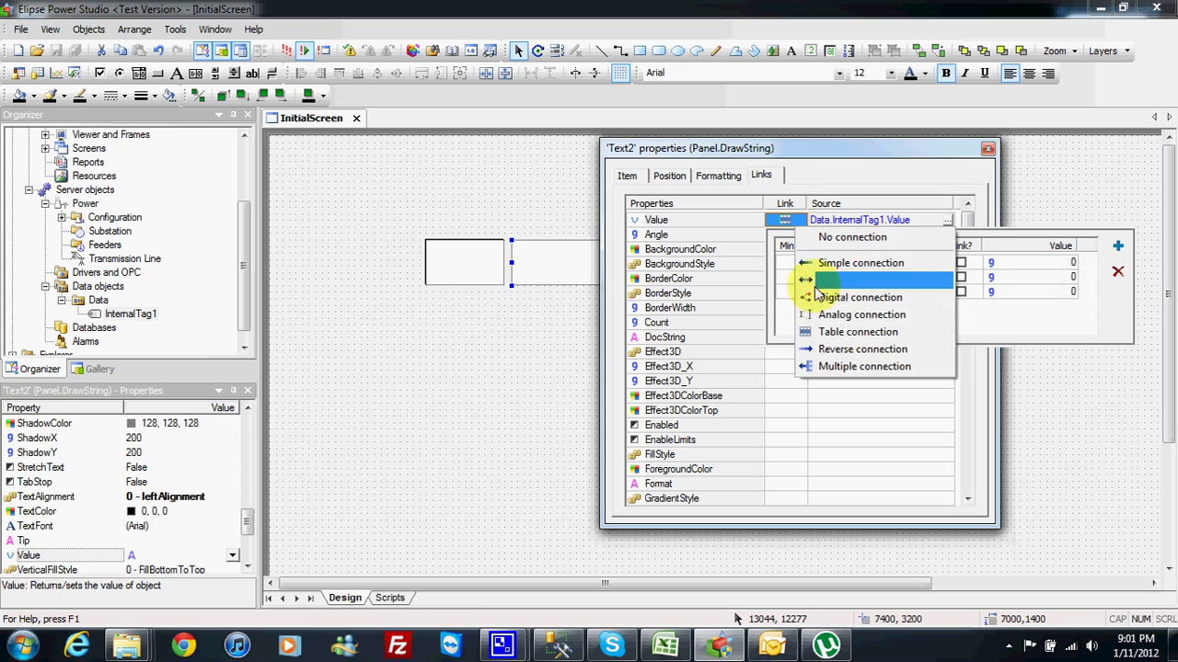
click(1120, 274)
click(1120, 273)
Set up four table rows with Min/Max ranges 0, 1, 2 and 3.
click(1118, 247)
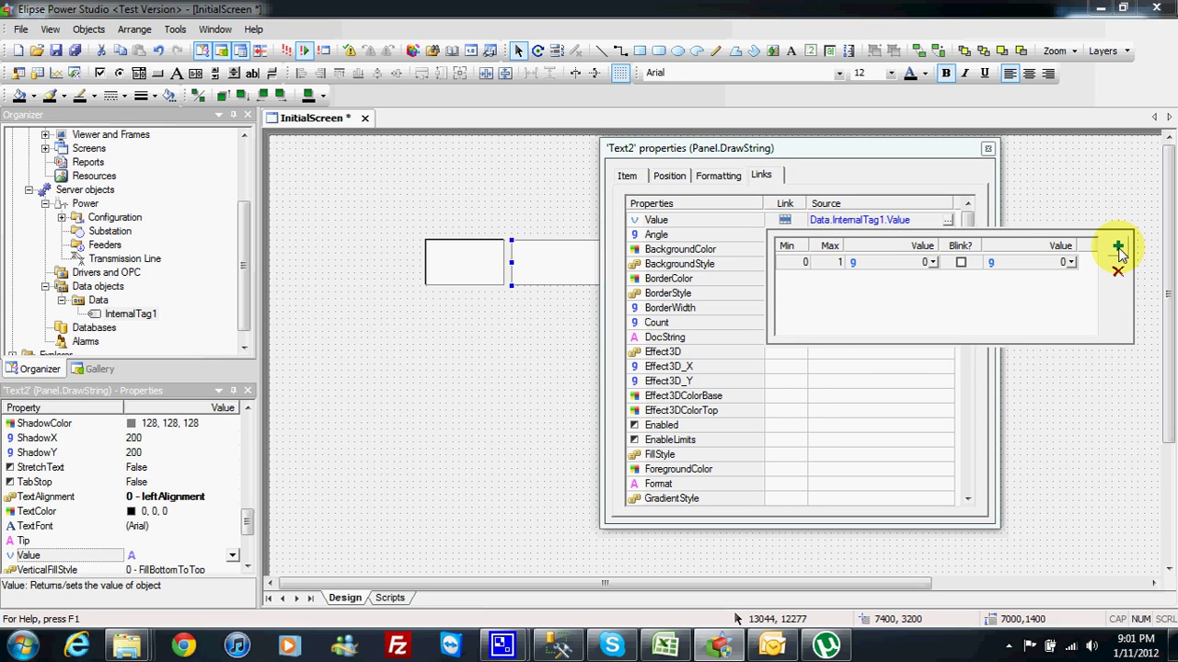
click(1118, 247)
click(1118, 247)
click(828, 264)
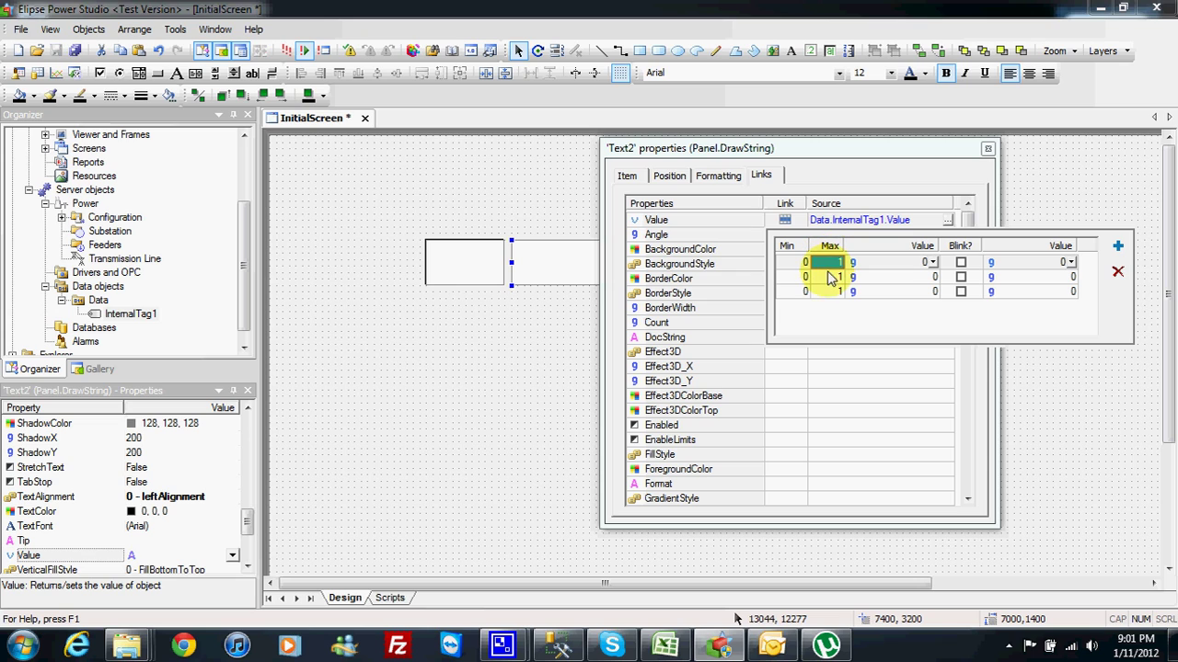
text(0)
click(802, 277)
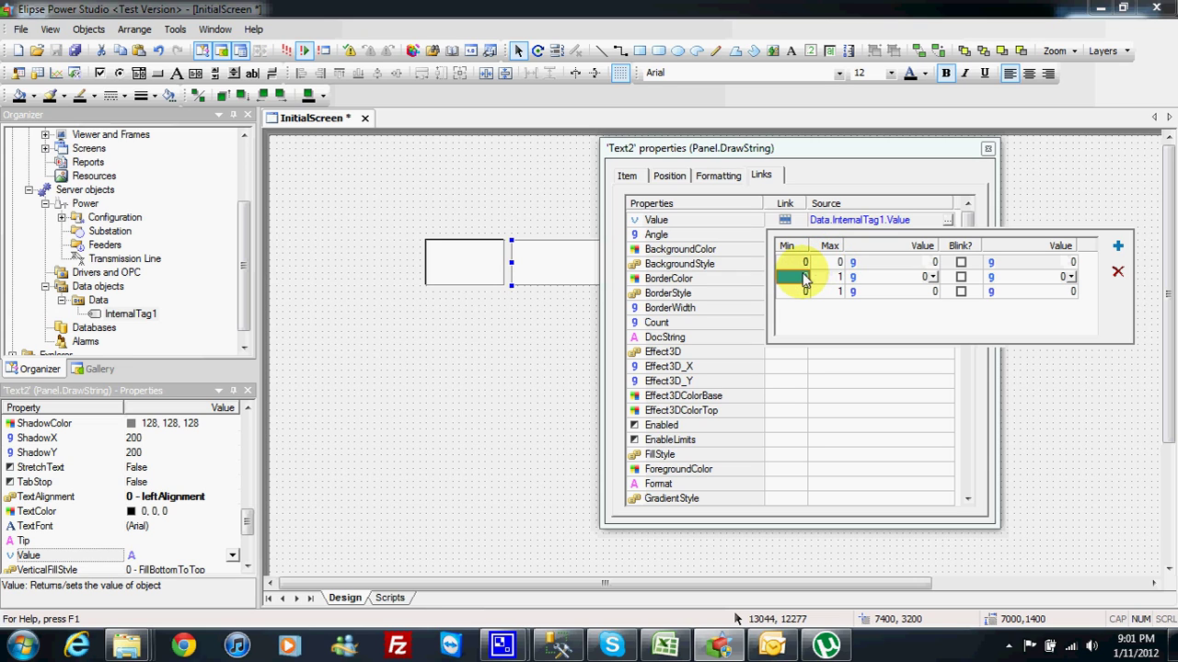
text(1)
click(803, 293)
text(2)
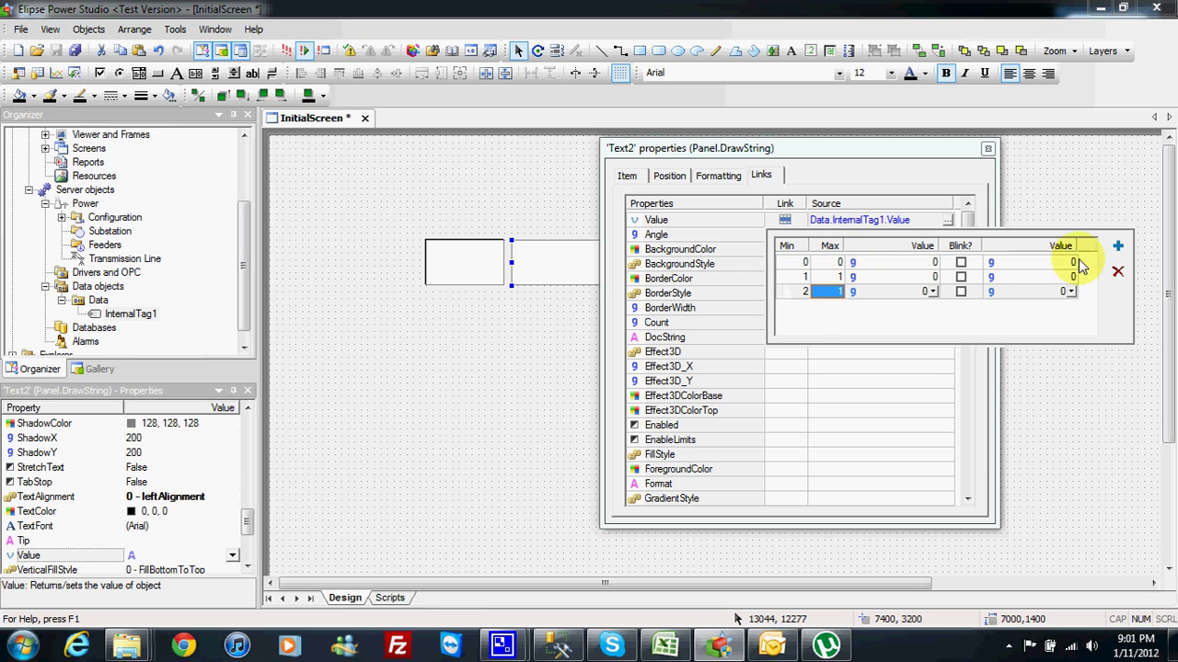
click(1117, 246)
click(805, 307)
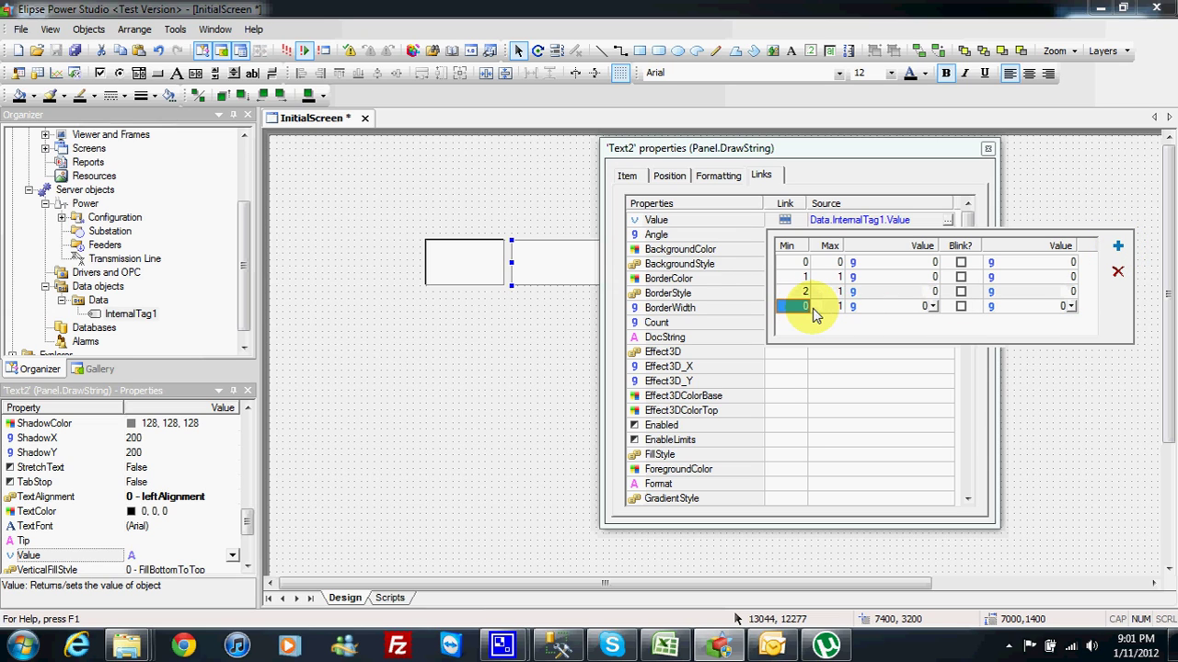
text(3)
click(826, 306)
text(3)
click(828, 292)
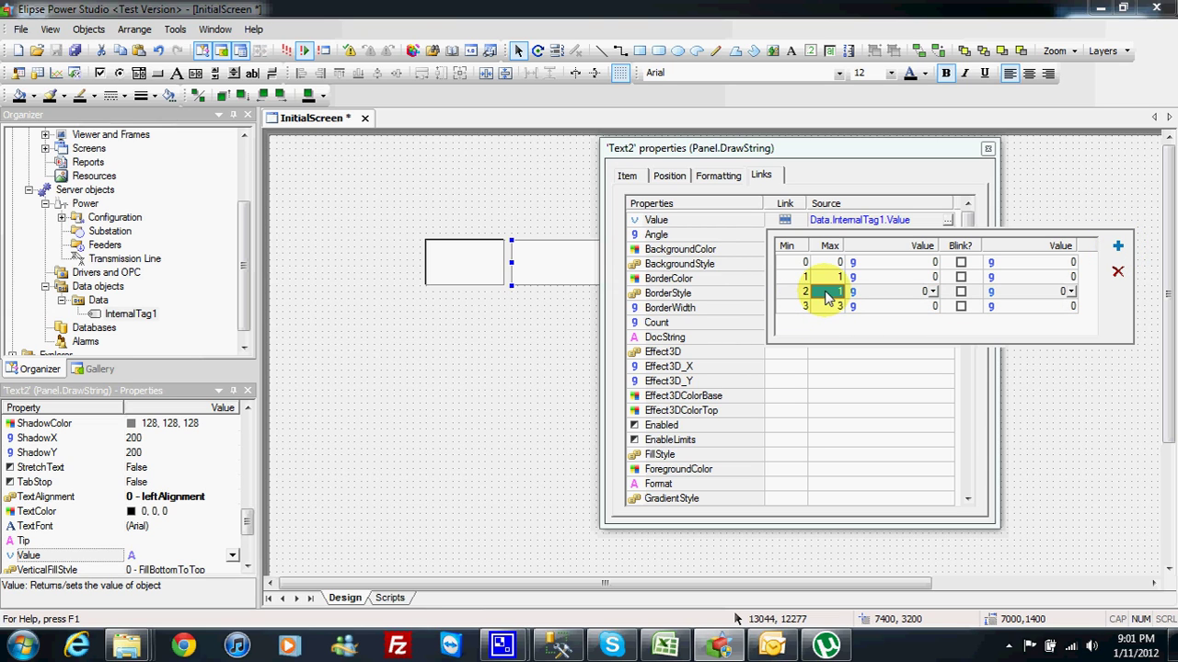
click(828, 277)
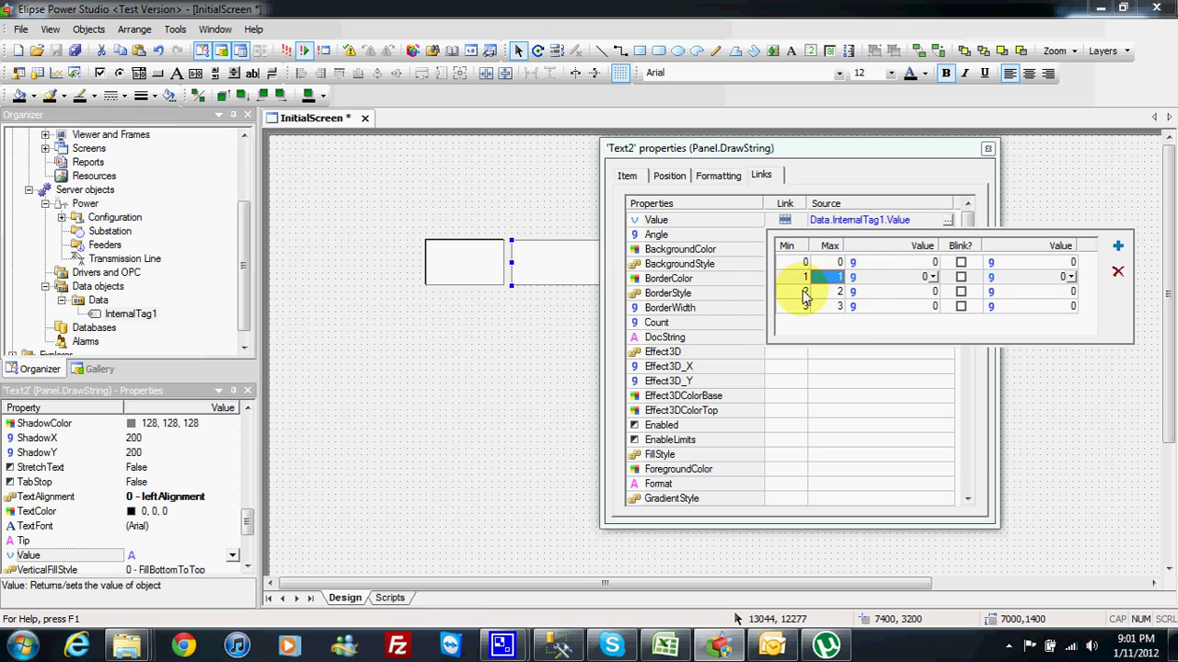
Label the rows OPEN, CLOSE, FAULT and INTERMEDIATE for inputs 1, 2, 3 and 0.
click(891, 279)
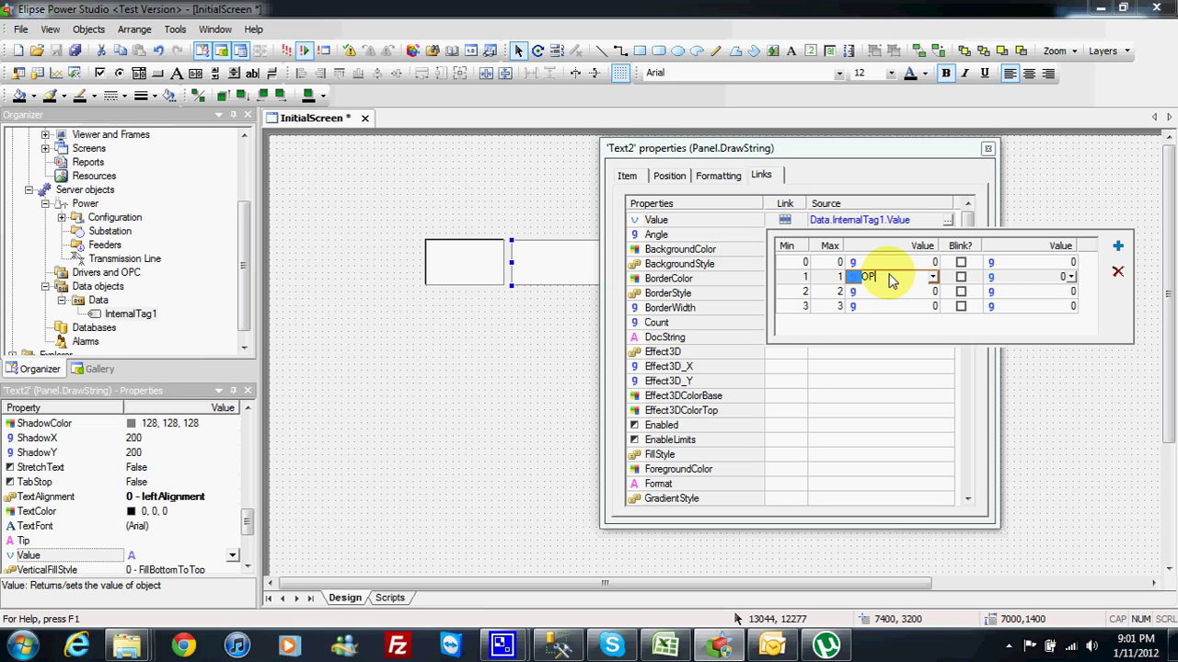
text(OPEN)
click(877, 291)
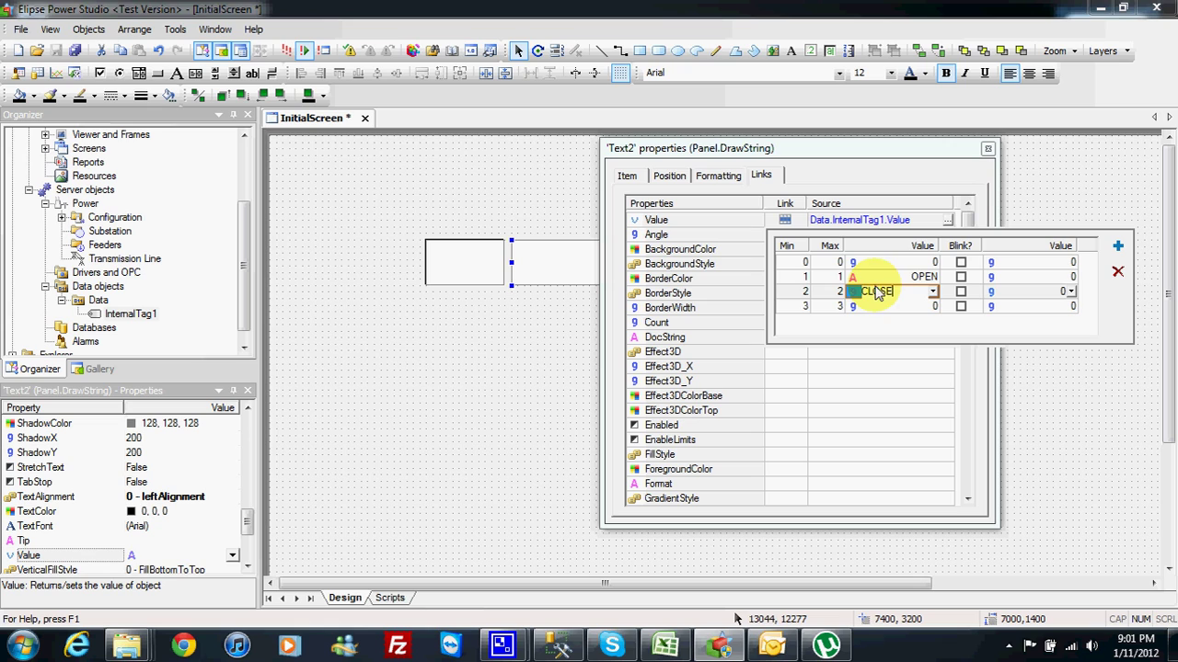
key(Return)
click(891, 307)
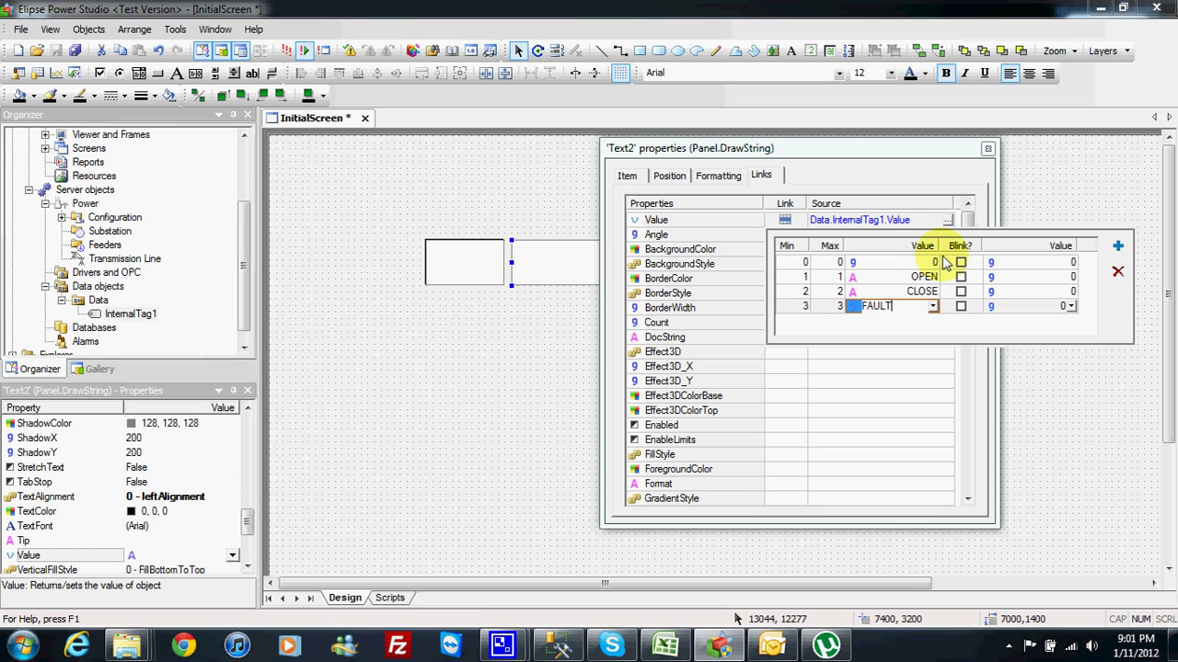
text(FAULT)
click(915, 263)
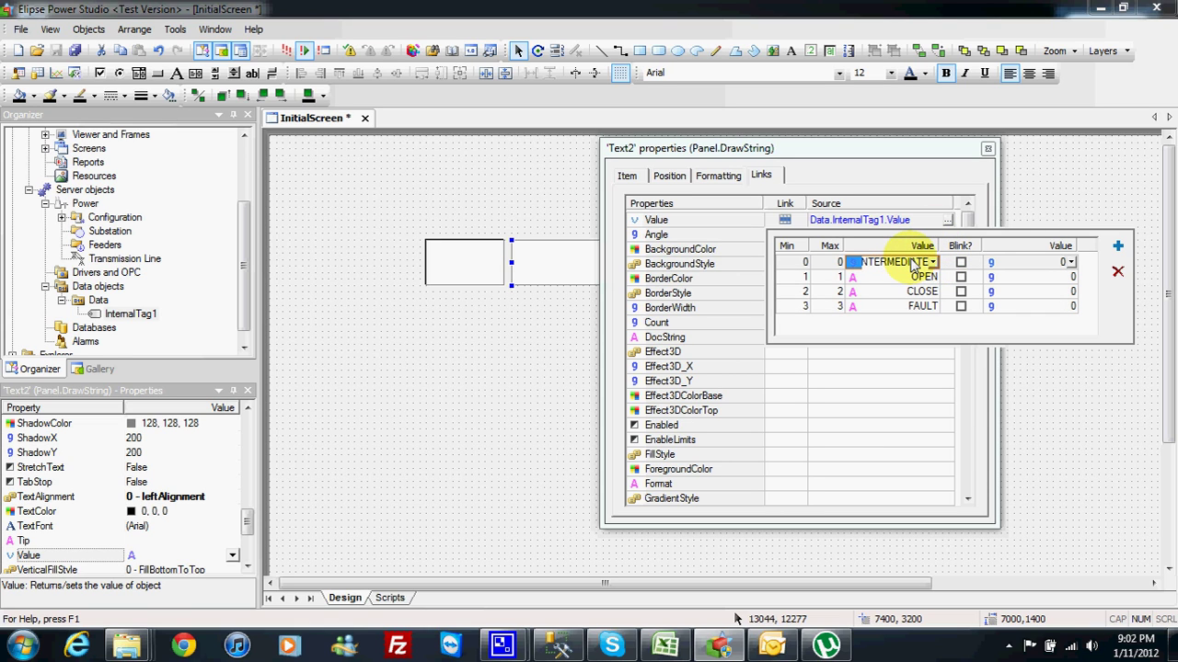
click(541, 380)
Save the project, run it in E3 Viewer to test setpoint 12, then close the viewer.
click(987, 148)
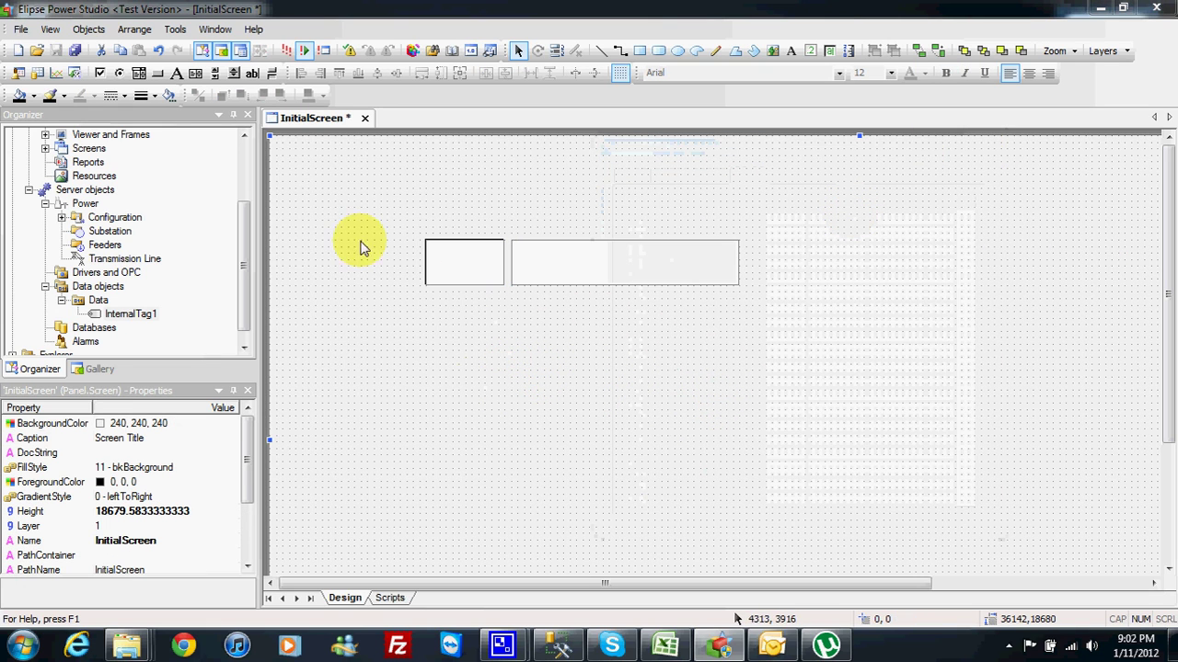
click(75, 49)
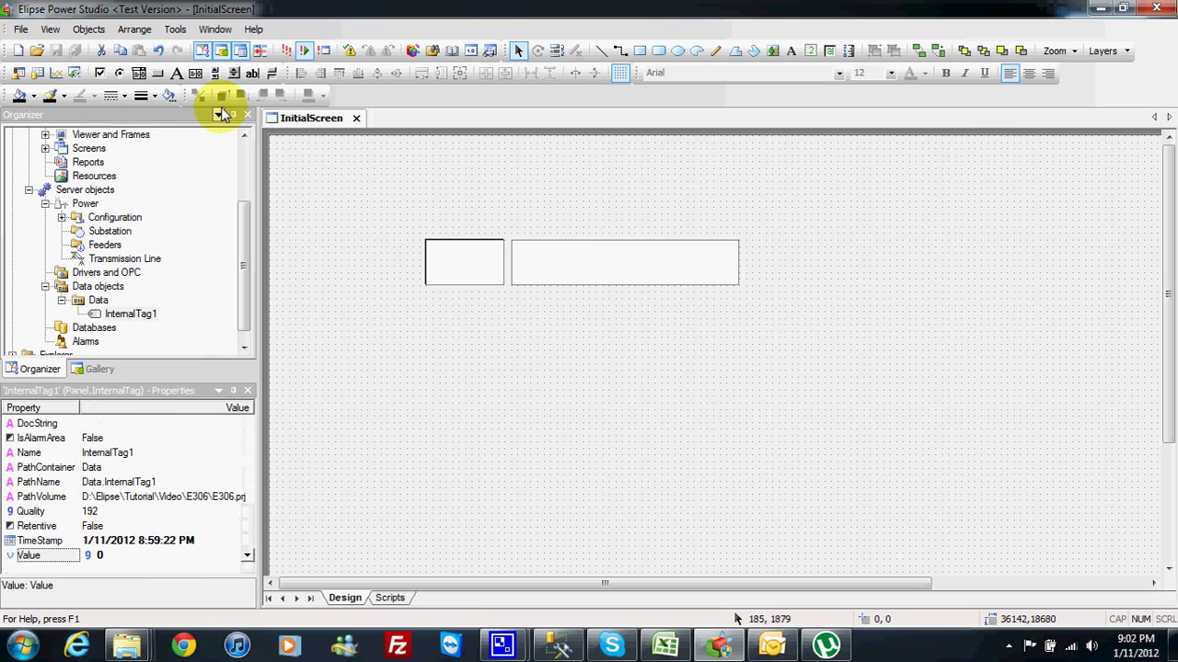
click(288, 53)
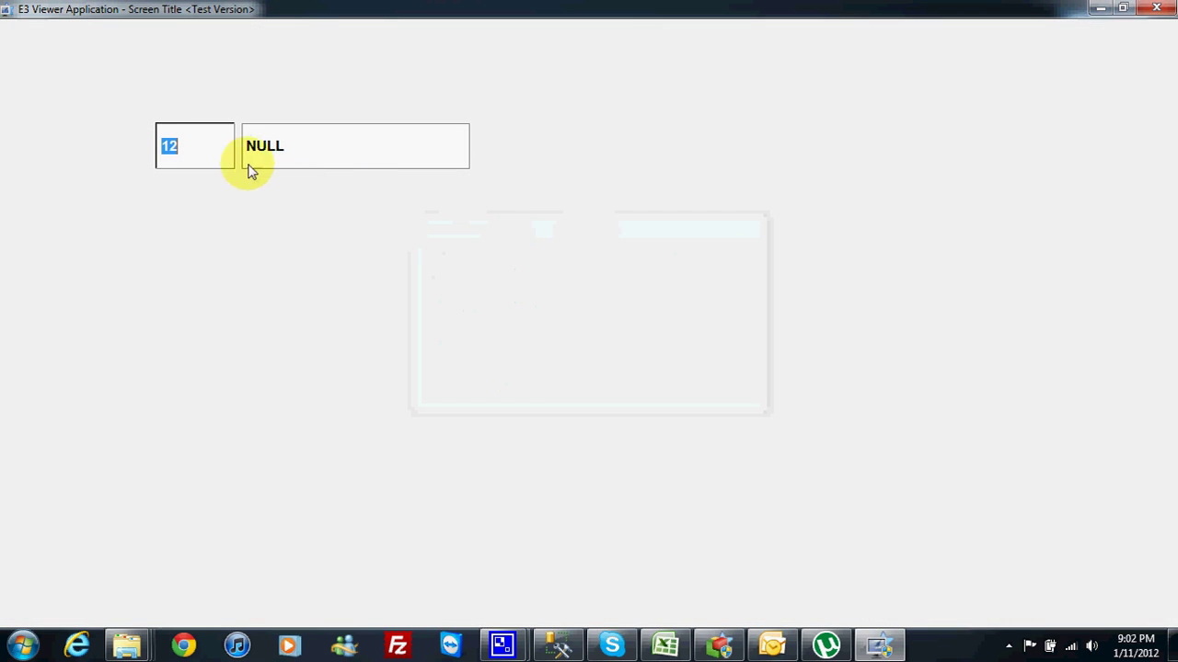
click(218, 161)
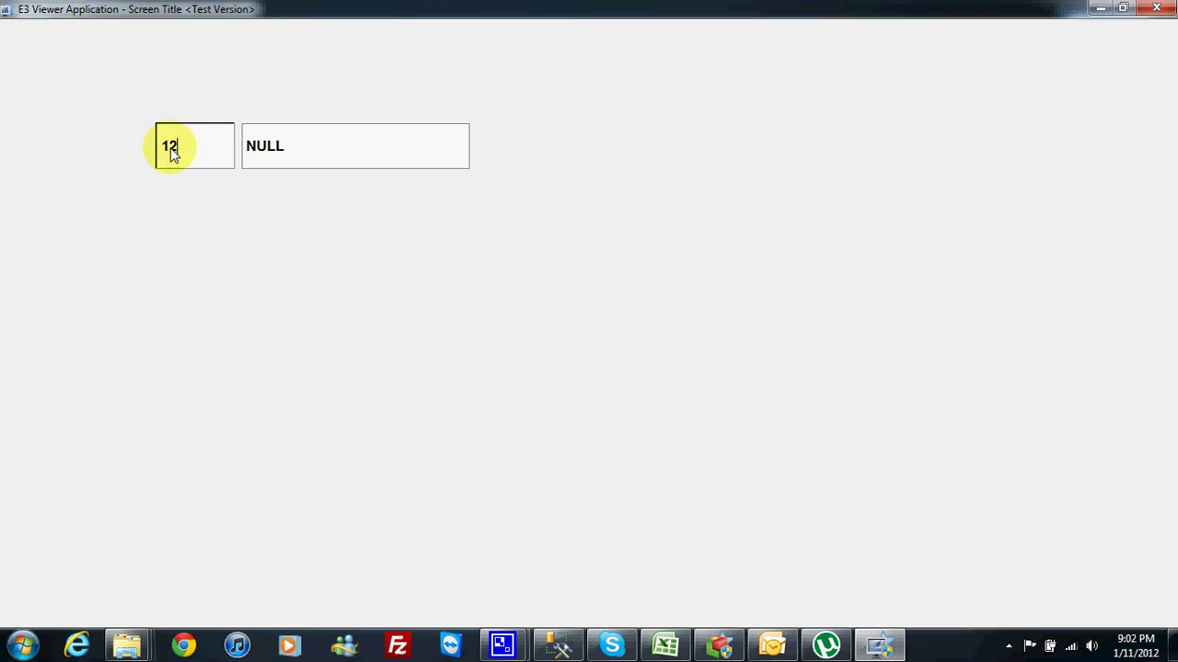
drag(177, 153, 162, 157)
click(1156, 8)
Open the table connection on Text2's Value link, widening the properties window.
click(570, 263)
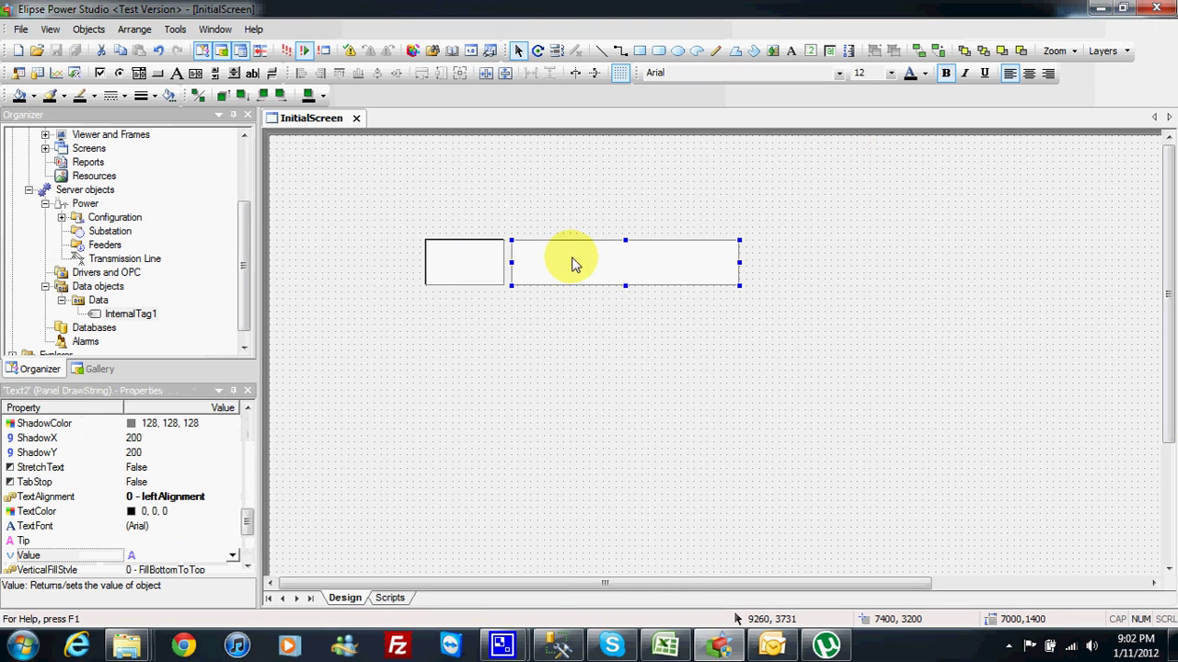
right_click(570, 263)
click(671, 614)
click(760, 175)
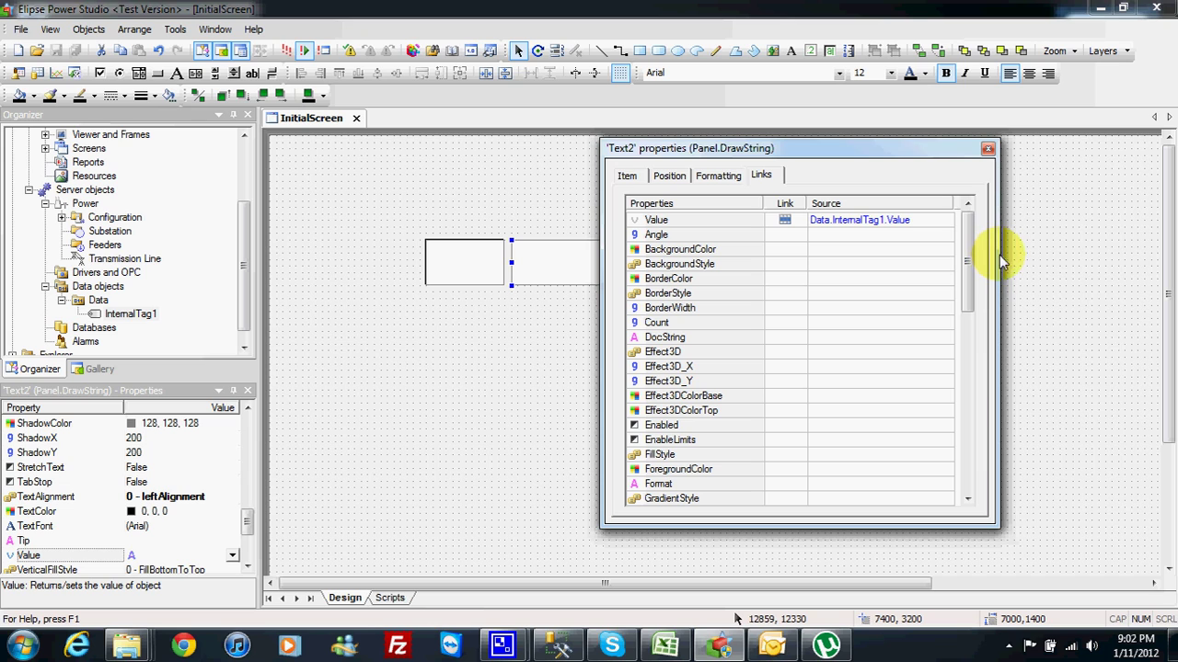
drag(1001, 262, 1130, 244)
drag(983, 156, 972, 158)
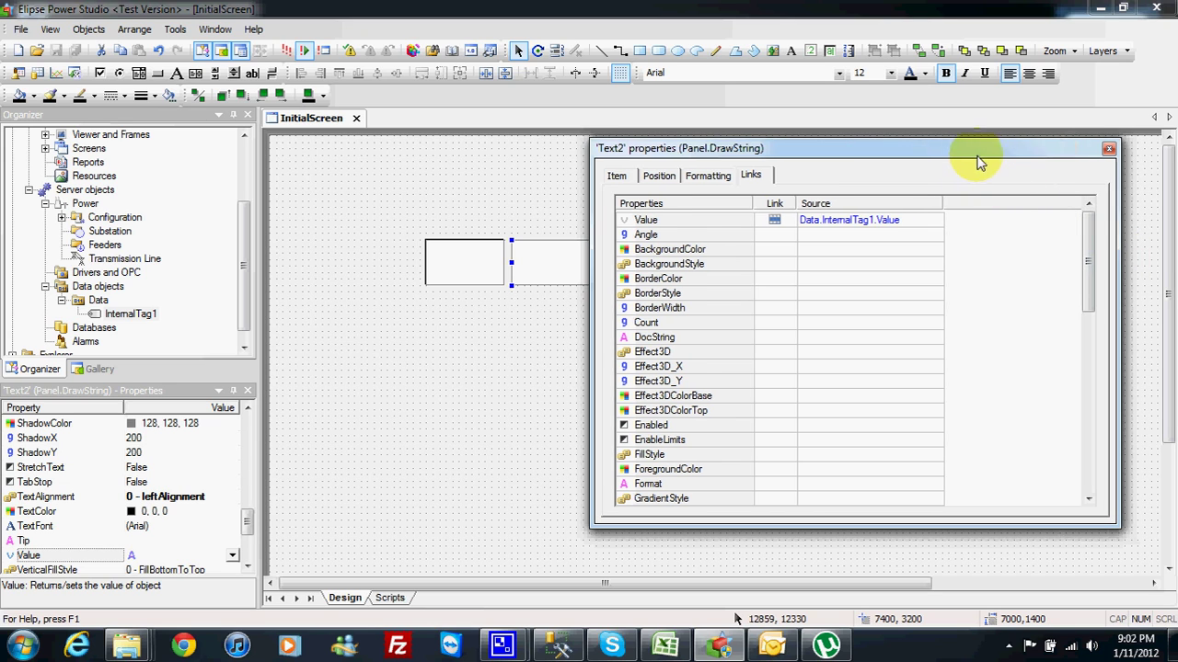
click(791, 227)
click(782, 327)
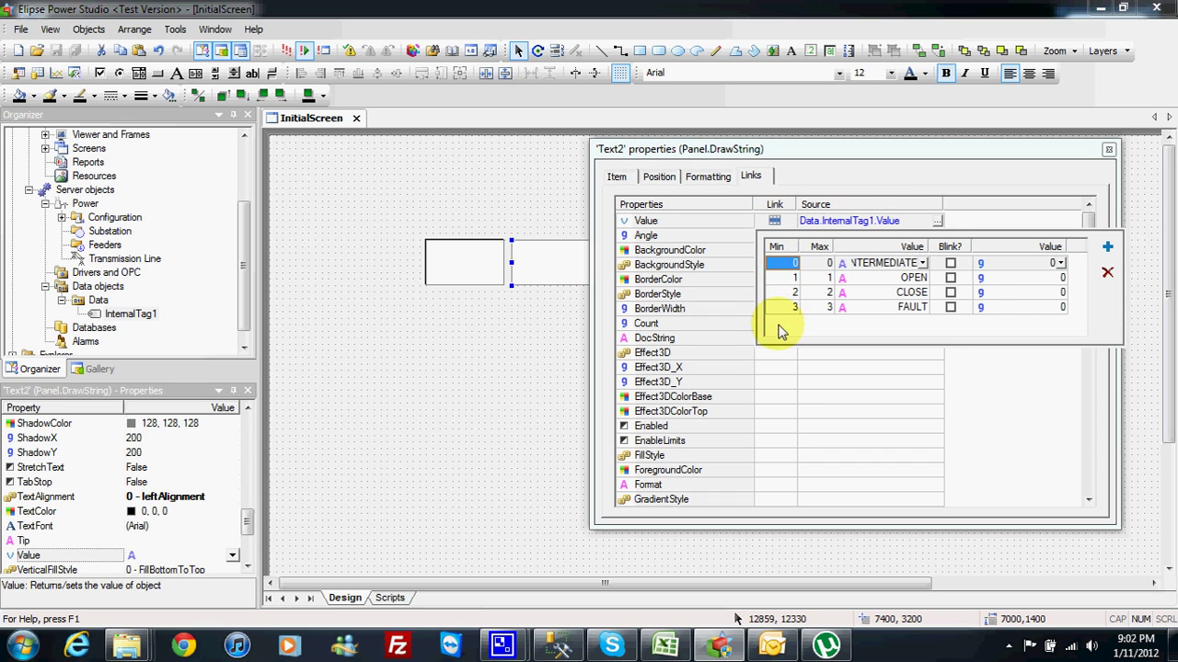
click(793, 261)
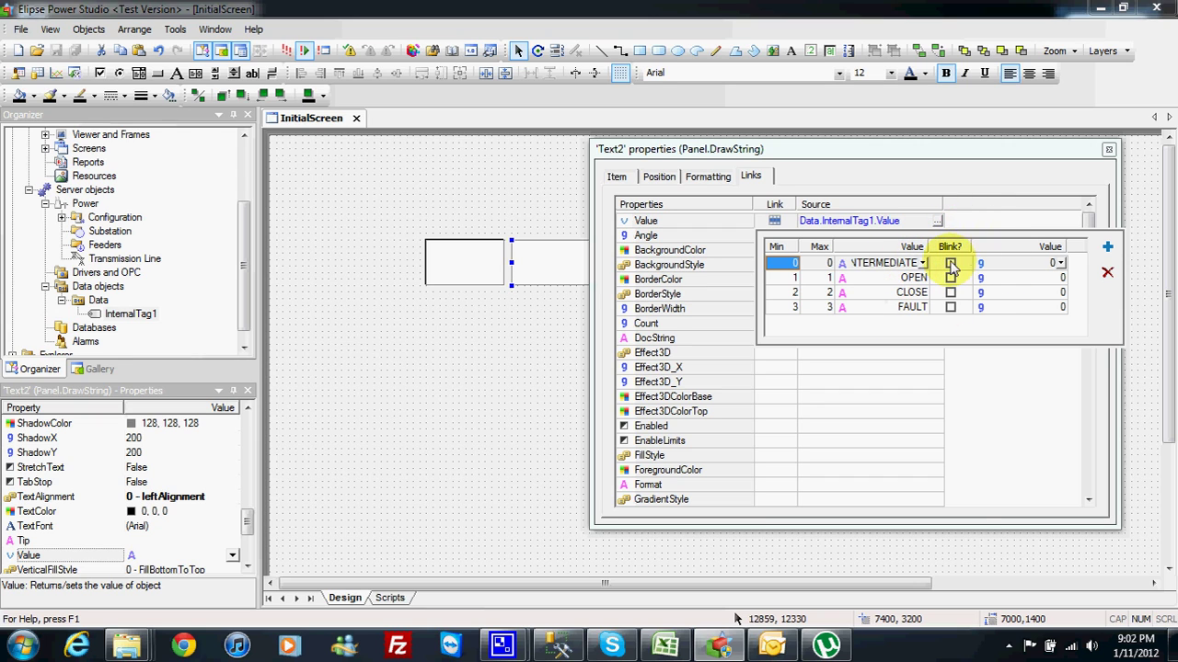
Make the FAULT row blink with NOT DEFINED as its alternate text.
click(950, 308)
click(1040, 307)
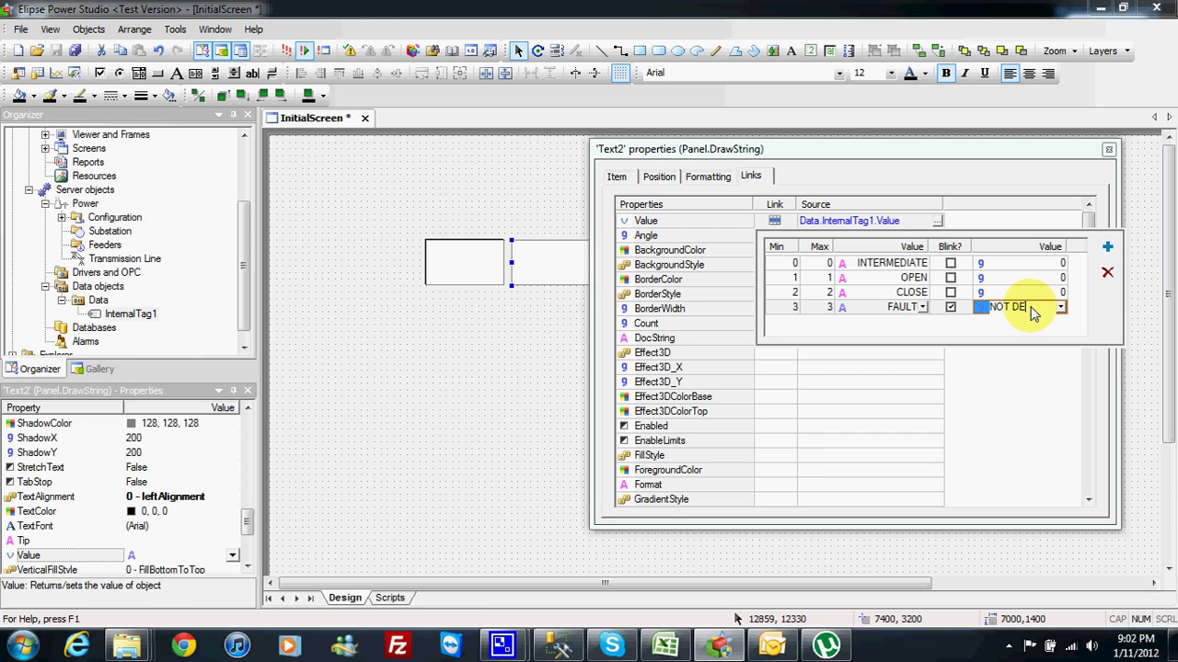
text(NOT DEFINED)
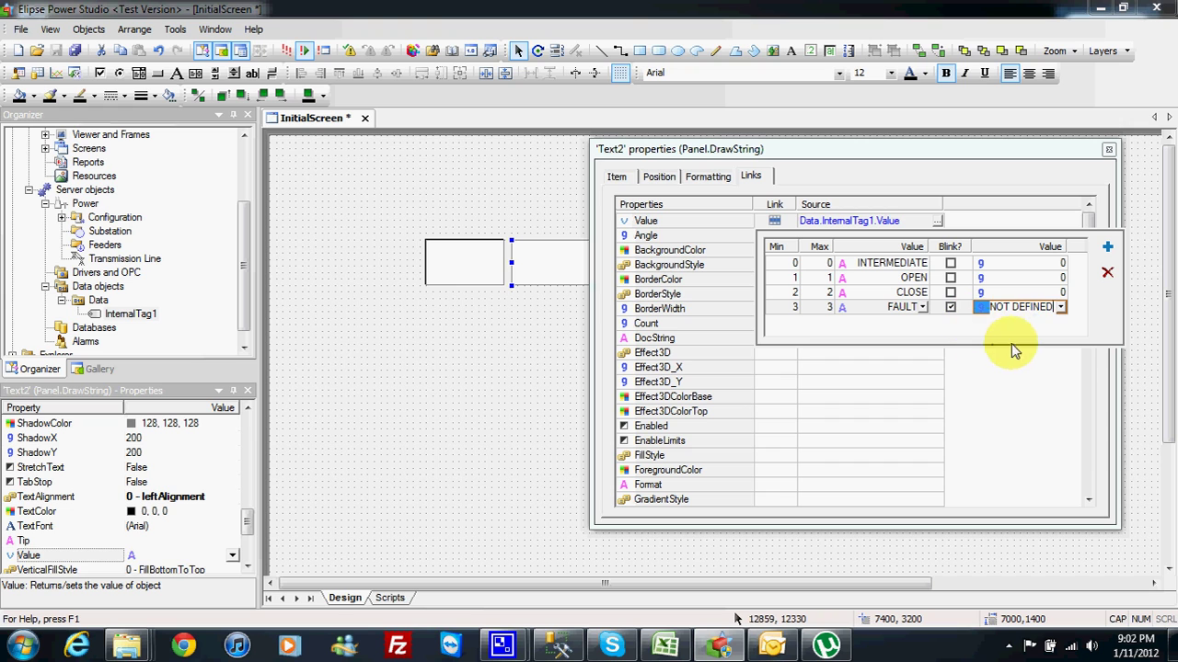
Close Text2's properties, run the project to see NOT DEFINED for setpoint 3, then exit the viewer.
click(1108, 149)
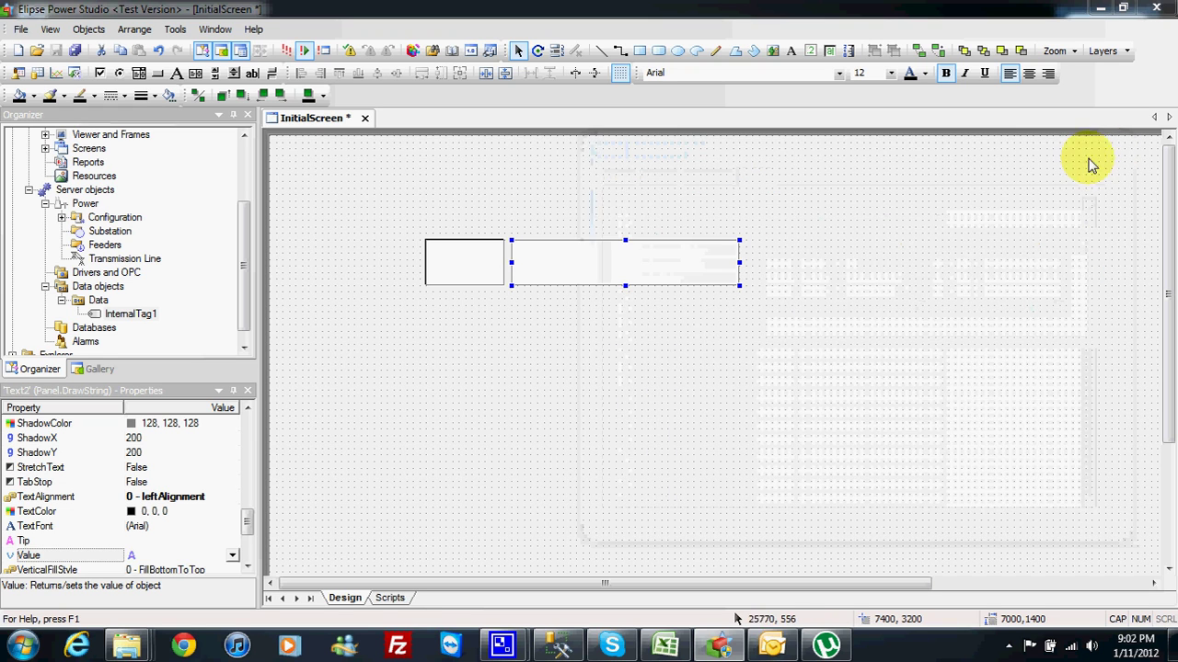
click(304, 51)
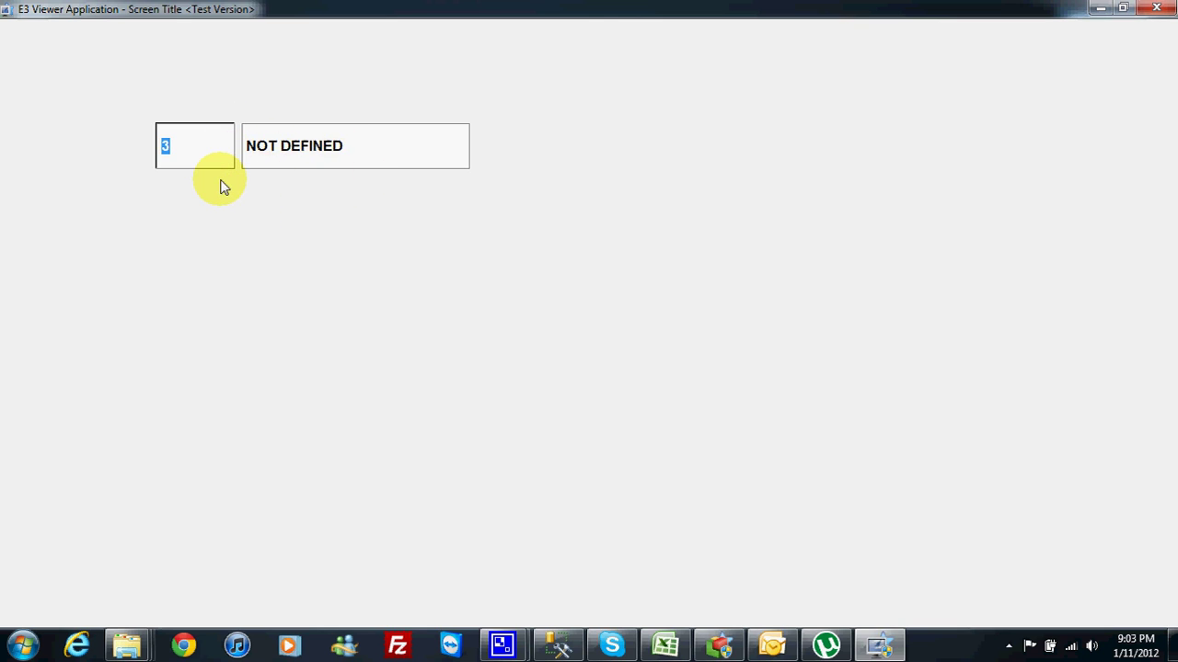
click(1156, 9)
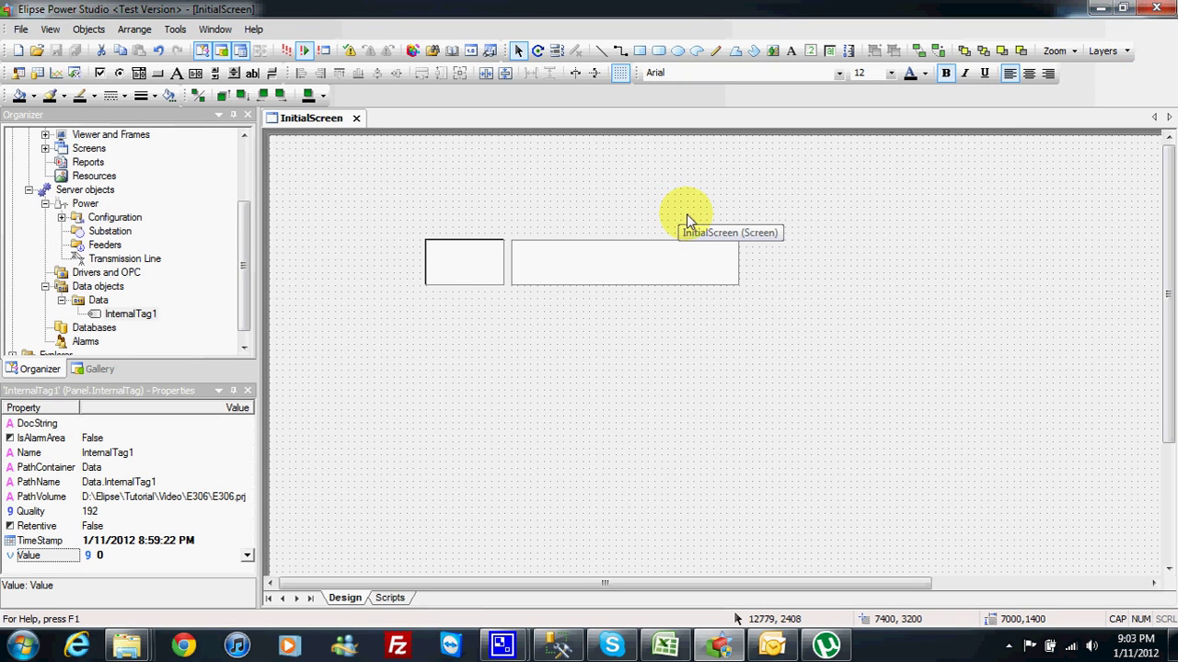
mouse_move(521, 635)
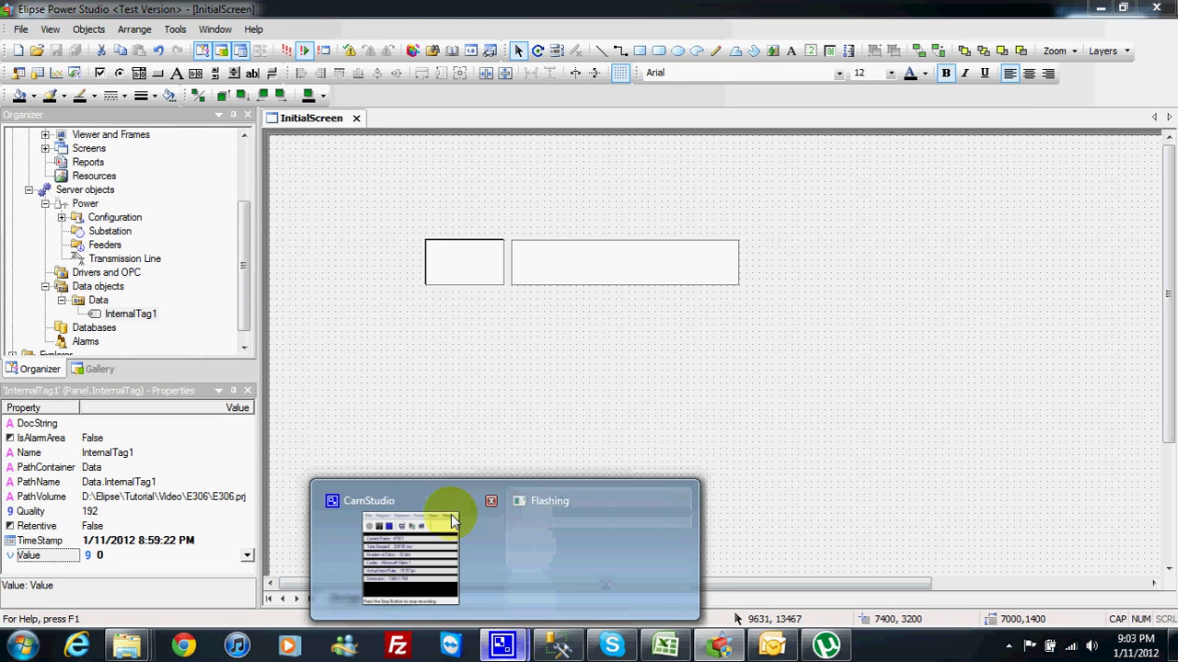